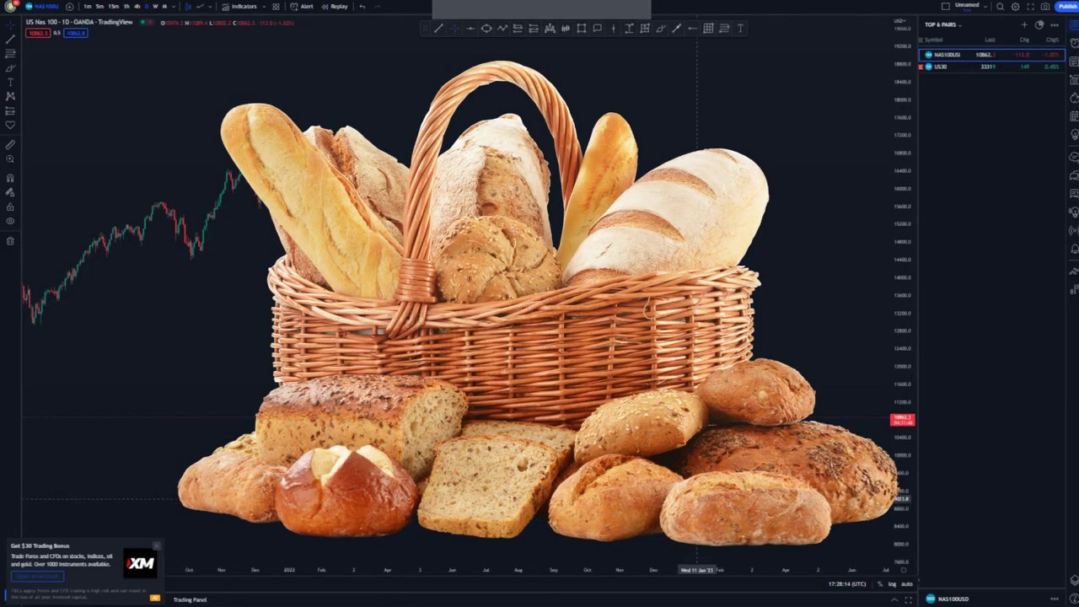
- Draw a descending trendline along the swing highs from December 2021 past the December 2022 high, and adjust its starting point
left_click_drag(698, 499, 707, 405)
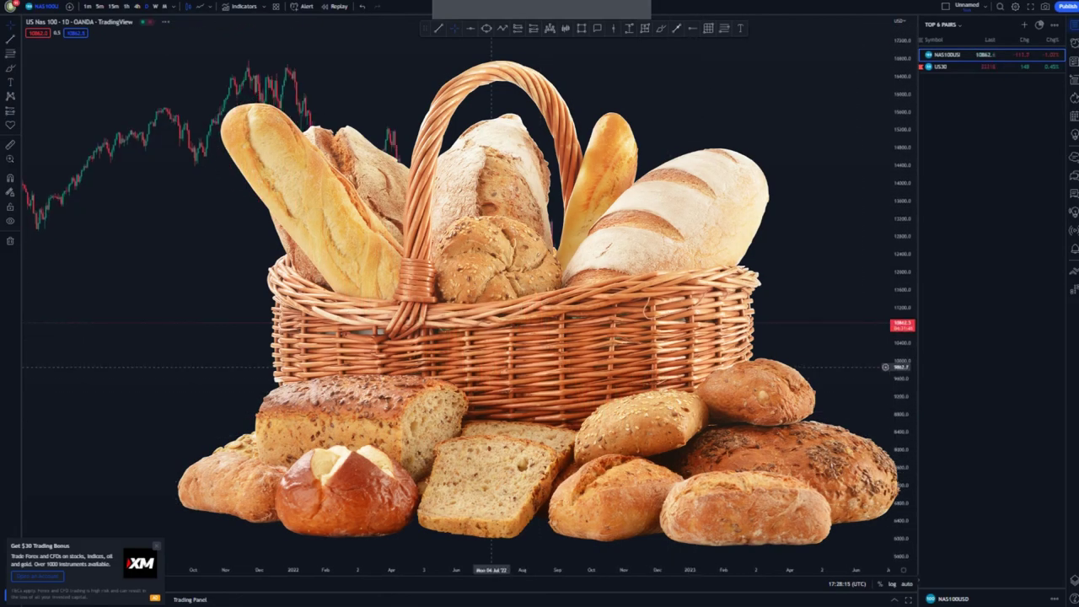
left_click_drag(503, 386, 503, 405)
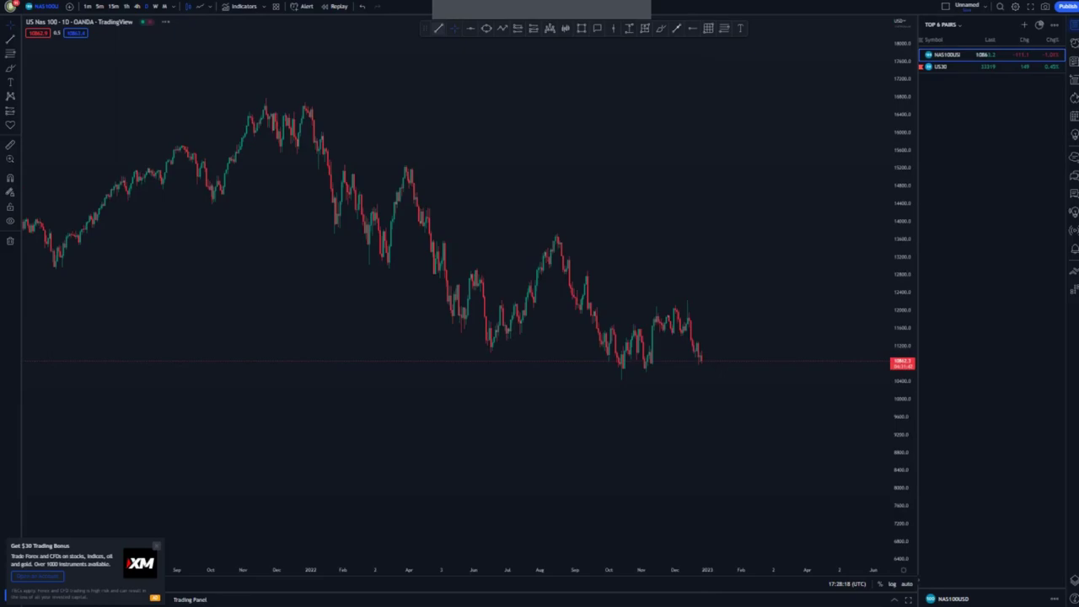
left_click_drag(308, 103, 765, 339)
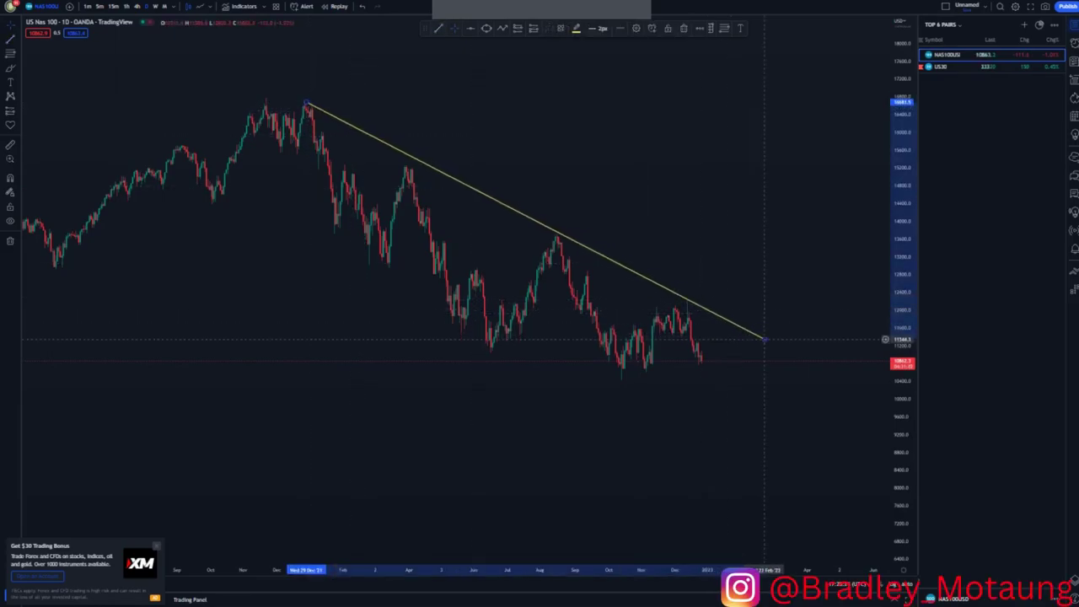
mouse_move(306, 103)
left_mouse_down()
mouse_move(287, 98)
mouse_move(312, 90)
left_mouse_up()
left_click(590, 75)
- Circle the price touches along the upper trendline with the brush, and undo the marks
left_click(661, 29)
left_click_drag(423, 148, 405, 166)
mouse_move(567, 221)
left_mouse_down()
mouse_move(551, 238)
mouse_move(564, 243)
left_mouse_up()
mouse_move(696, 293)
left_mouse_down()
mouse_move(683, 306)
mouse_move(698, 287)
left_mouse_up()
left_click(362, 6)
key("ctrl+z")
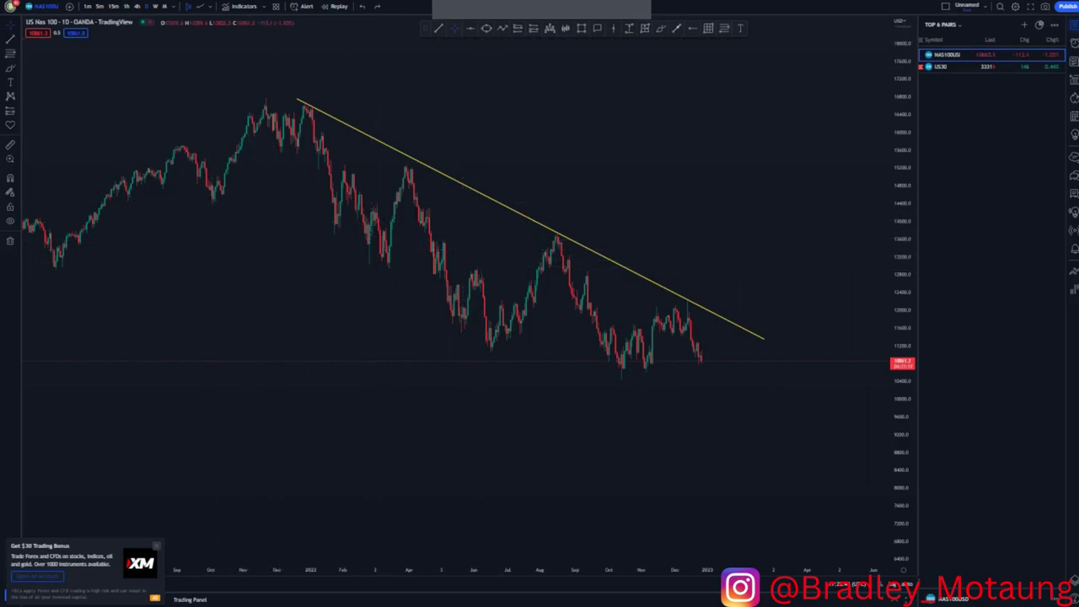
- Draw a roughly parallel descending trendline beneath the swing lows from September 2021 to early 2023, fine-tuning both ends
mouse_move(205, 206)
left_mouse_down()
mouse_move(699, 474)
mouse_move(731, 474)
left_mouse_up()
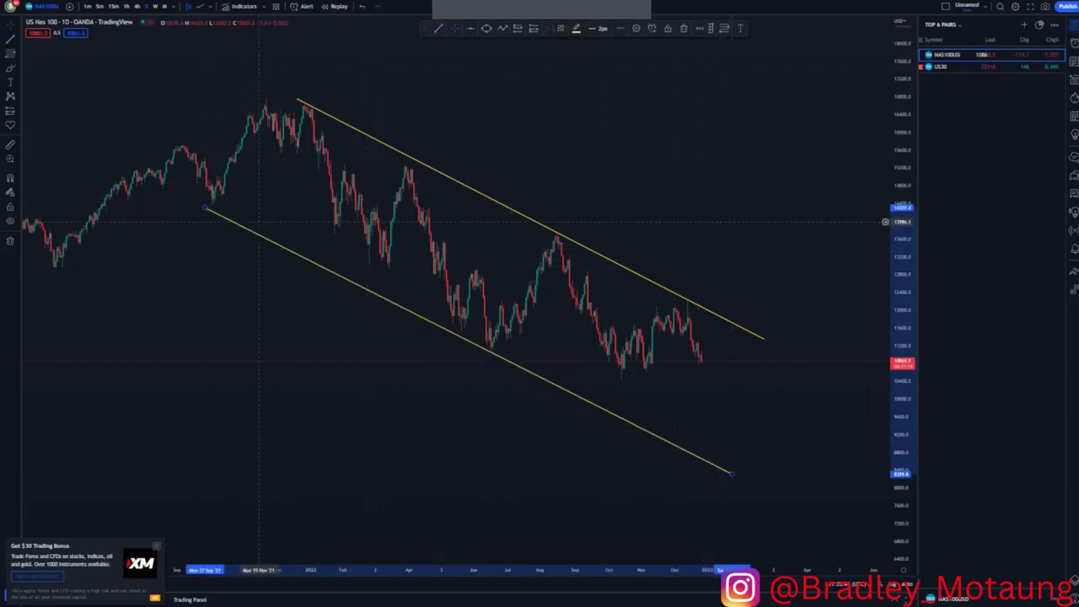
left_click_drag(205, 207, 208, 200)
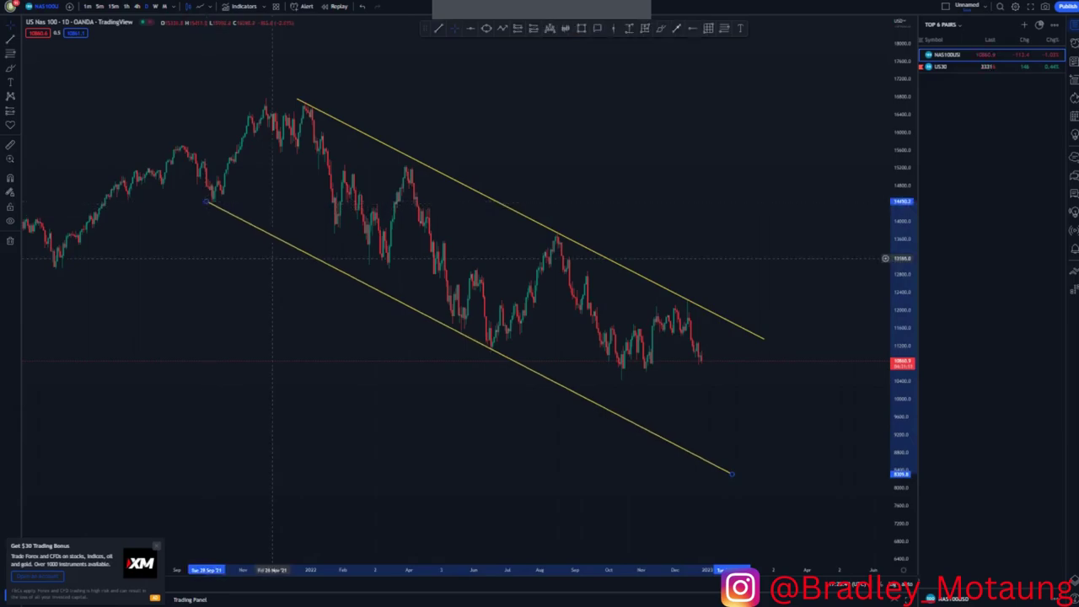
left_click_drag(732, 474, 729, 479)
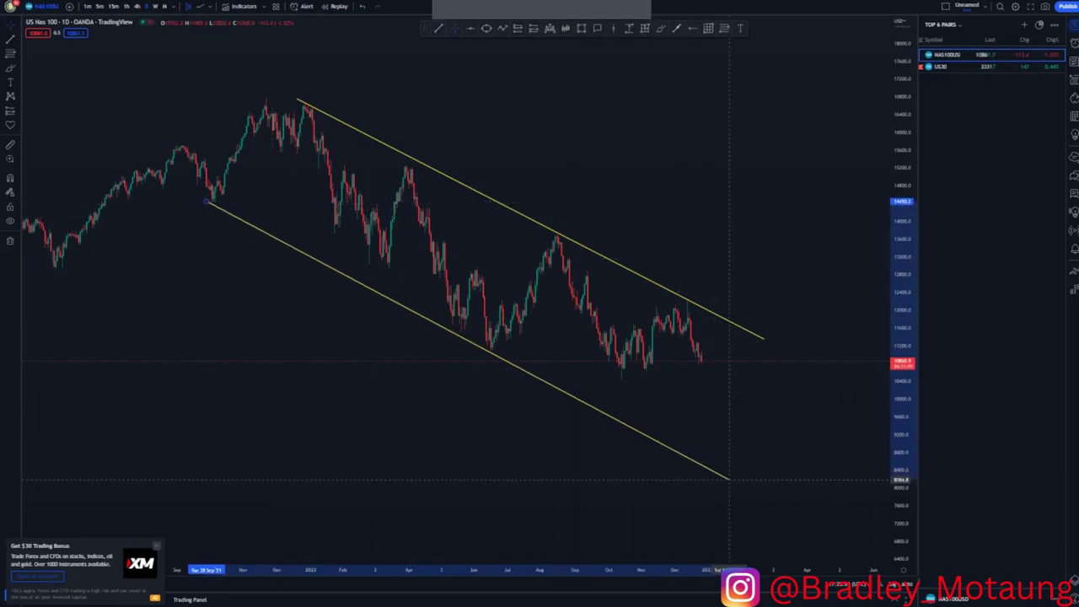
left_click(716, 405)
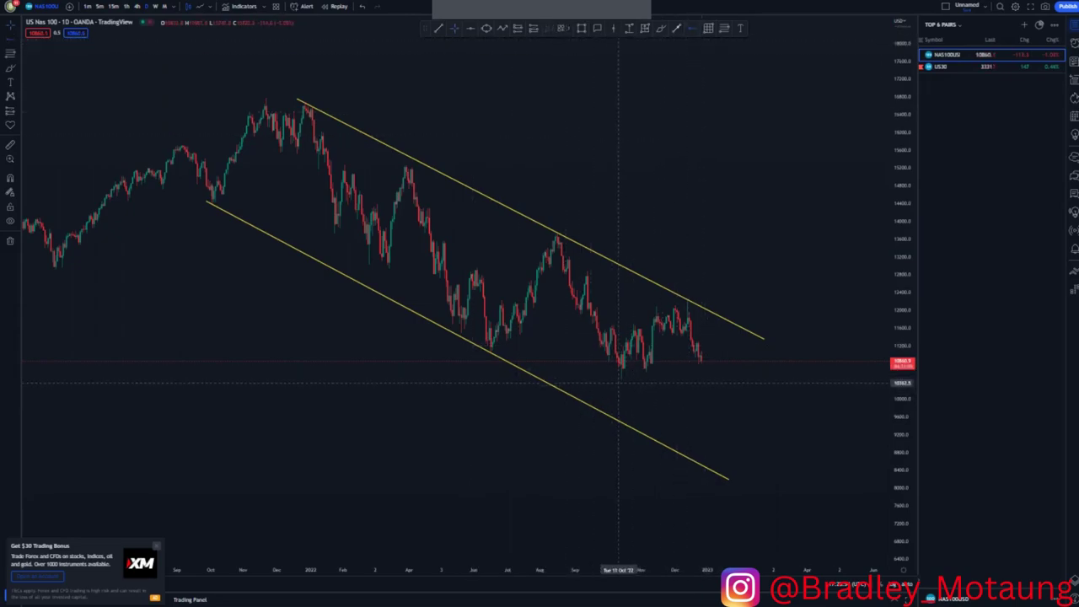
- Place horizontal rays at the October 2022 low, starting at the lower trendline, and at the November–December highs just above 12,000
left_click(621, 380)
scroll(590, 380, "up", 2)
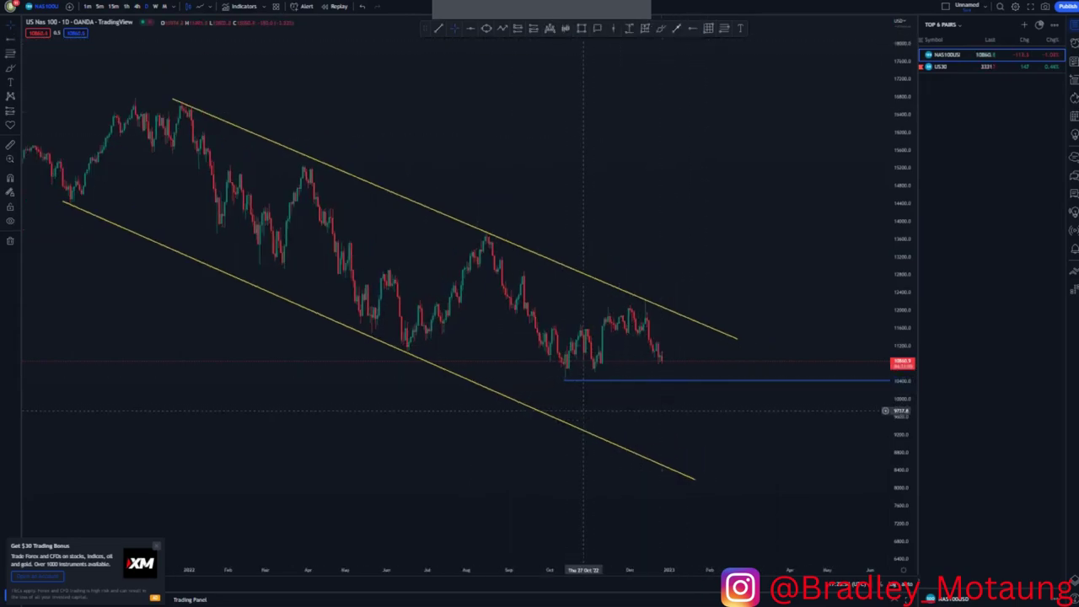
left_click_drag(562, 381, 467, 378)
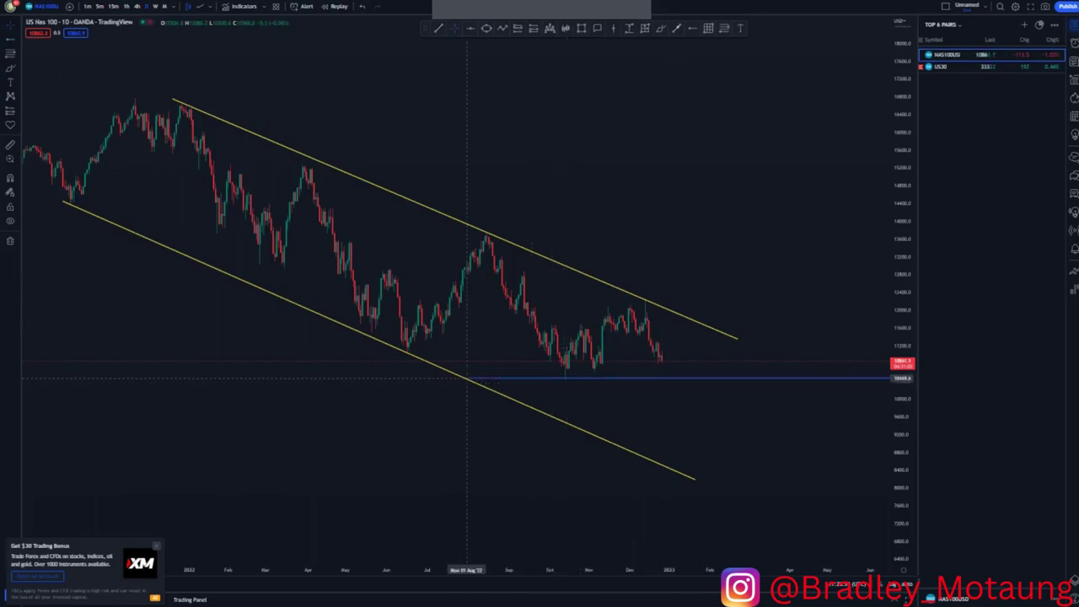
left_click(462, 379)
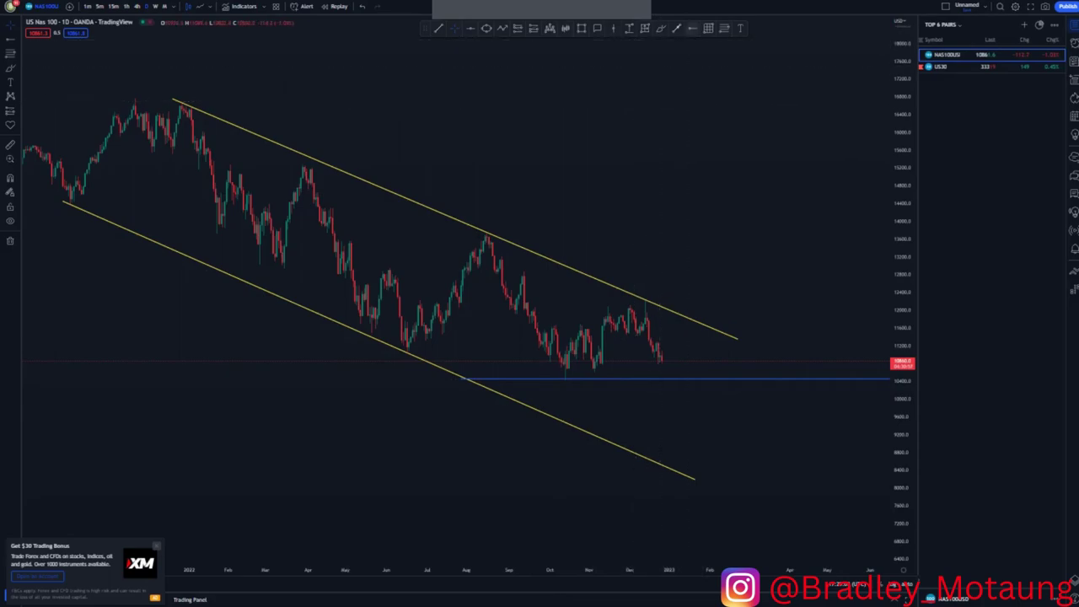
left_click(535, 307)
left_click(630, 99)
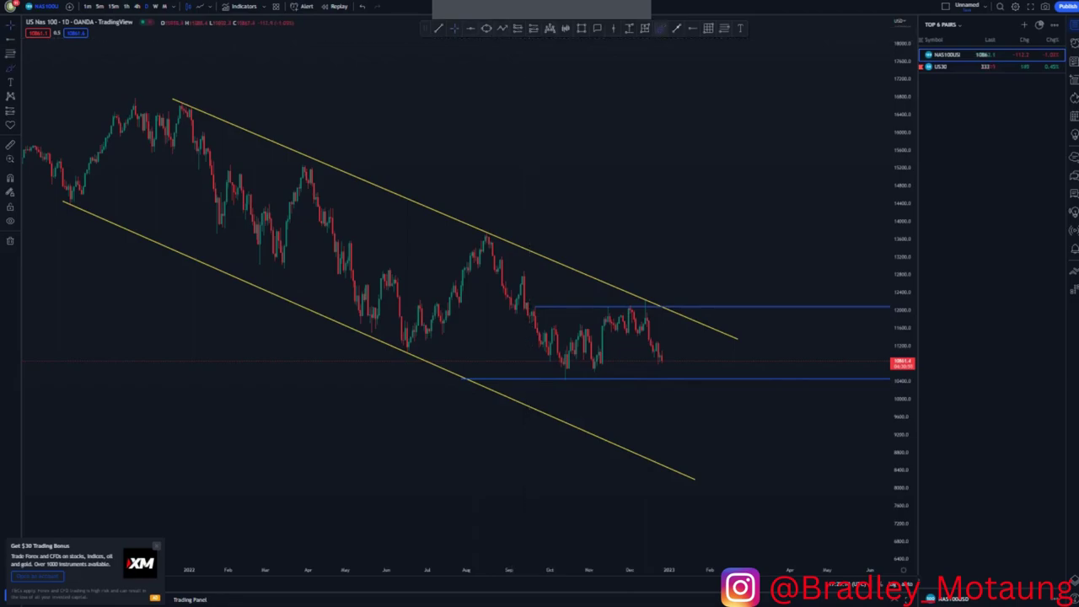
- Sketch a brush path from the August high down to the lower trendline, circling the support break and the lower trendline's touch points
mouse_move(492, 253)
left_mouse_down()
mouse_move(556, 394)
mouse_move(568, 378)
mouse_move(621, 371)
mouse_move(650, 315)
mouse_move(677, 482)
left_mouse_up()
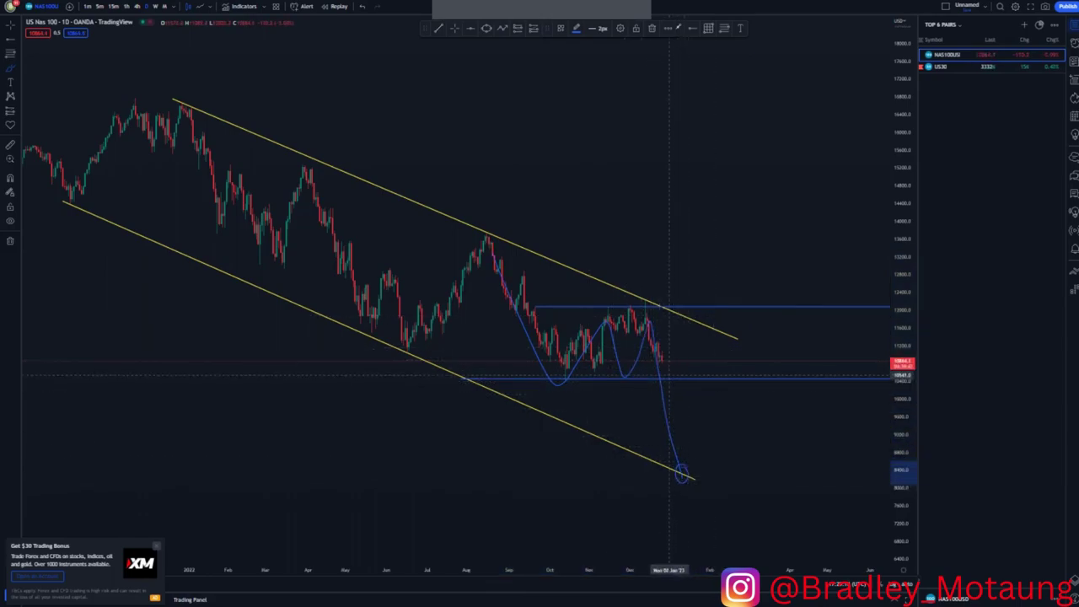
left_click_drag(666, 378, 662, 388)
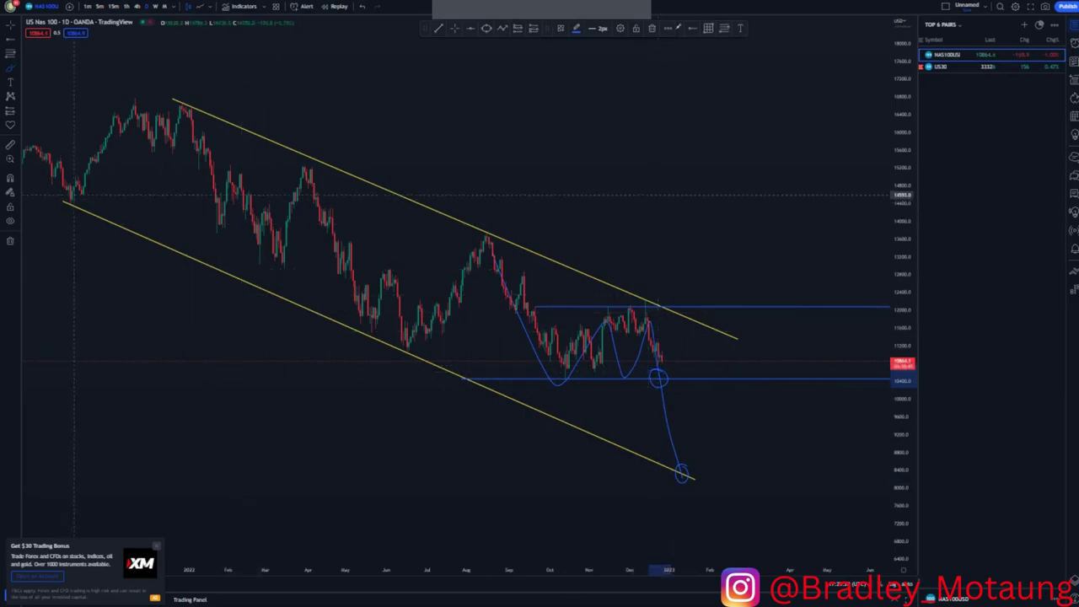
left_click_drag(74, 196, 73, 201)
left_click_drag(399, 341, 398, 337)
left_click_drag(712, 462, 694, 466)
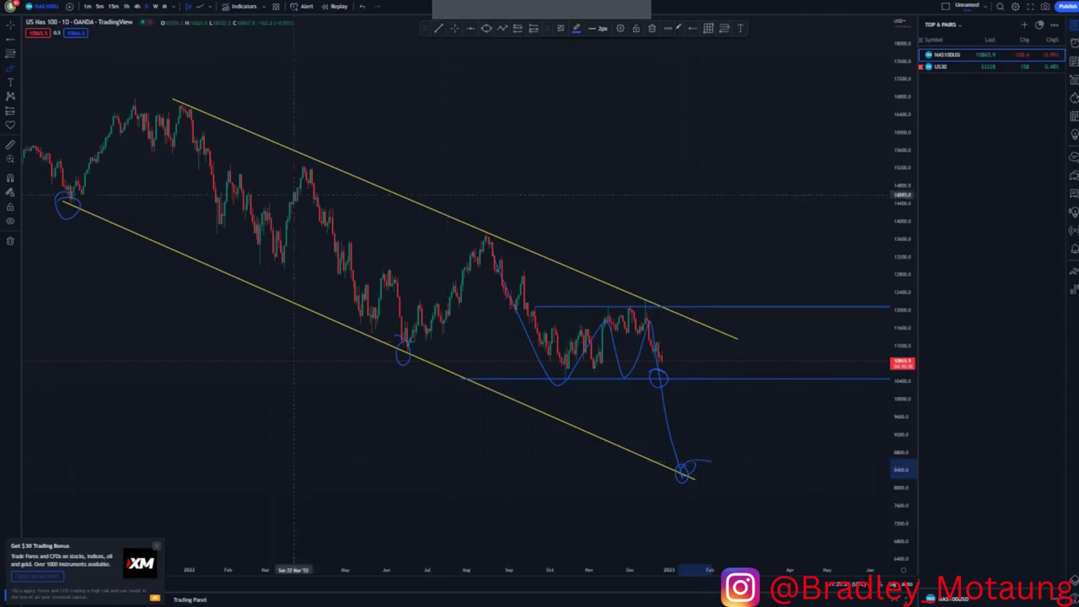
- Undo all the brush strokes of the projected price path and its circles
left_click(363, 7)
left_click(363, 7)
left_click(362, 6)
left_click(362, 6)
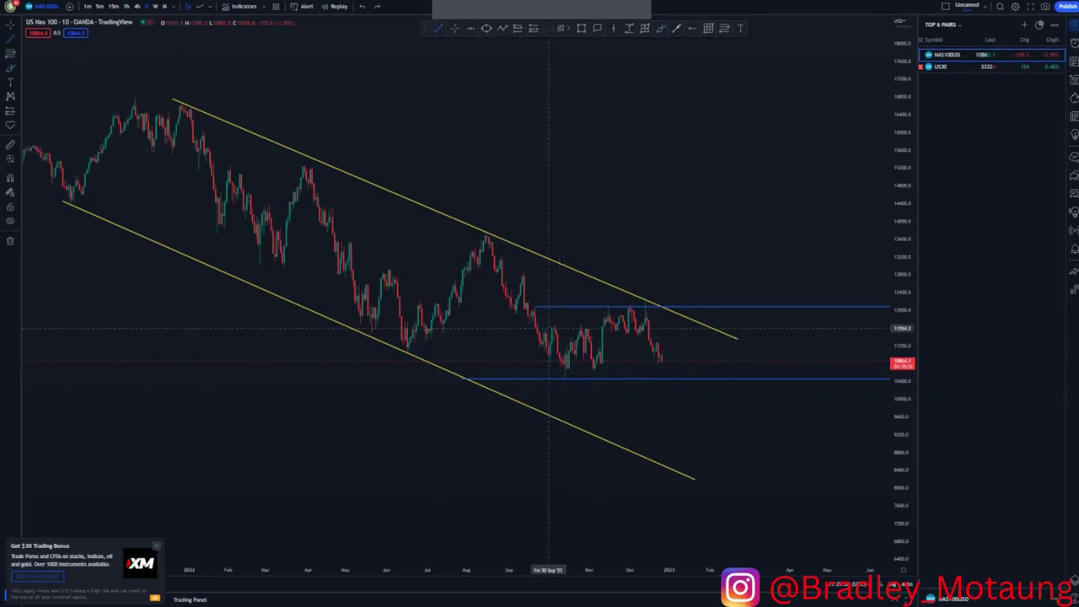
- Draw a small ascending channel around the October–December 2022 correction, adjusting both ends of its lower line
left_click_drag(549, 327, 637, 297)
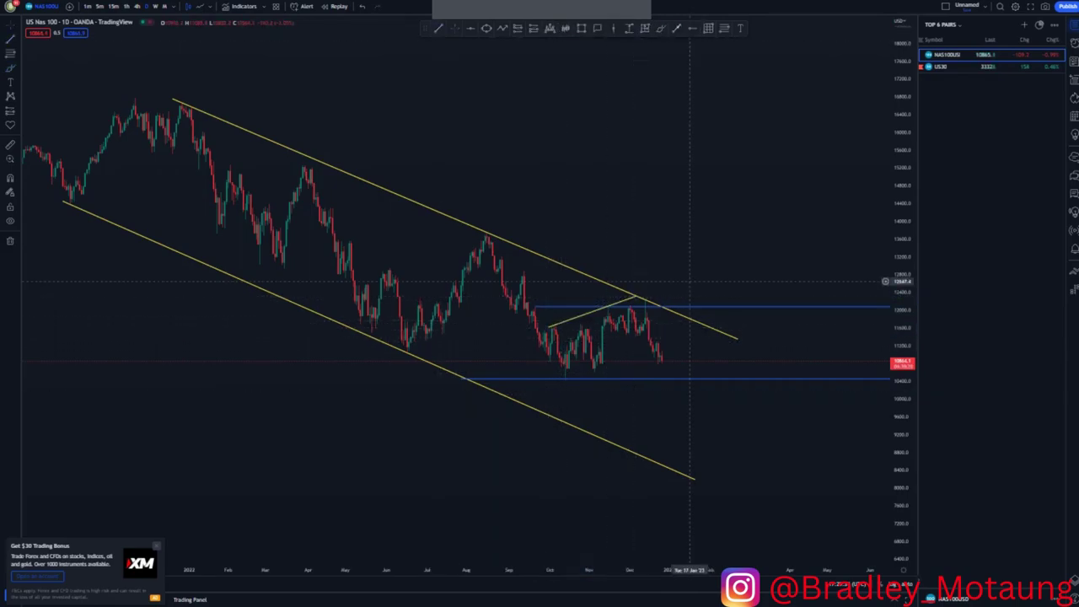
left_click_drag(570, 380, 663, 346)
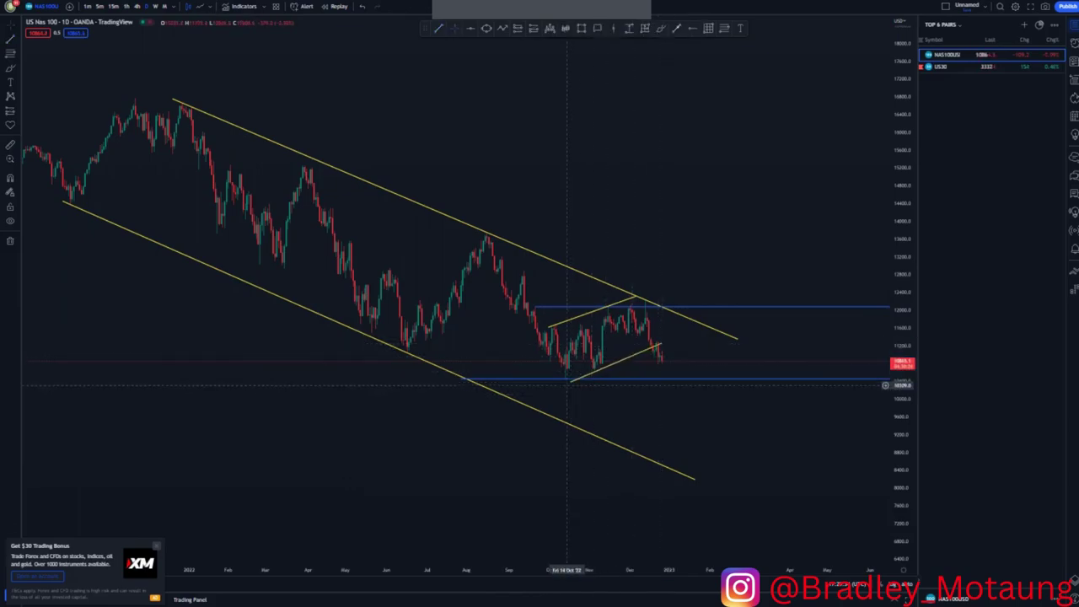
left_click_drag(571, 380, 565, 383)
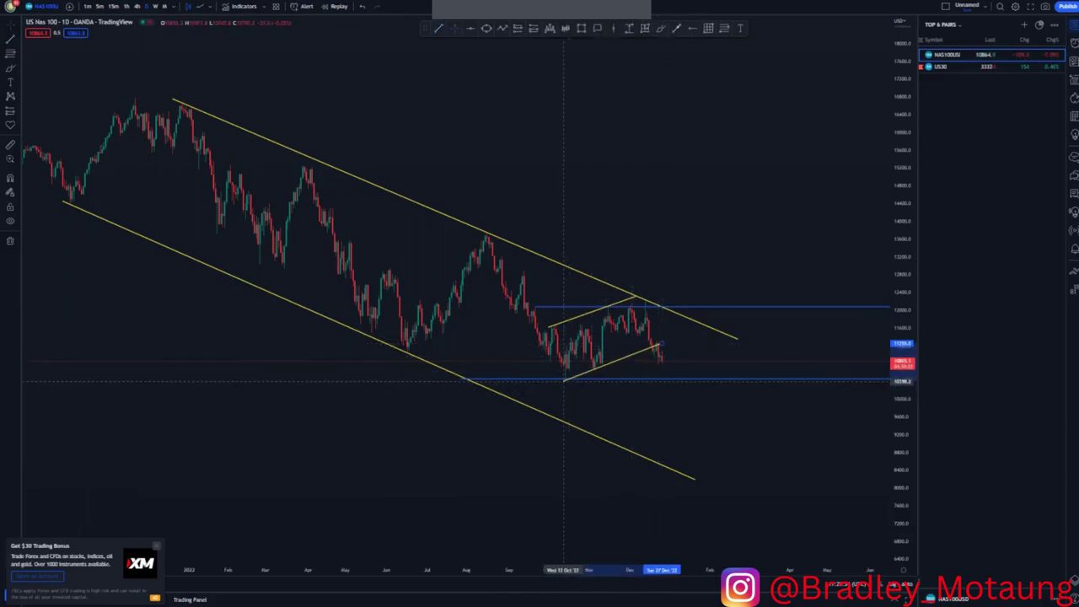
left_click_drag(662, 343, 657, 350)
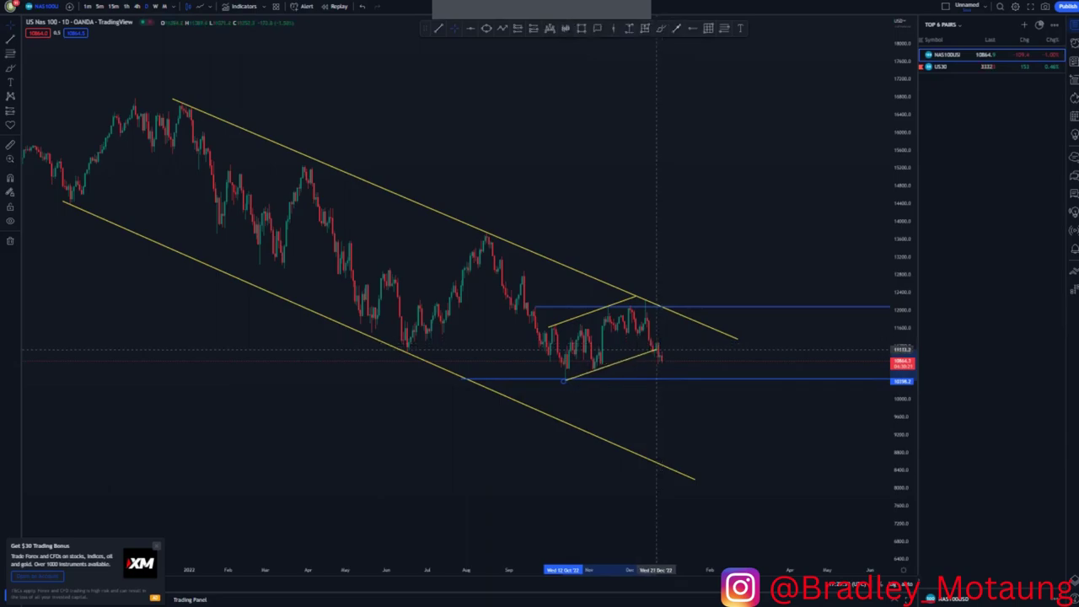
left_click(648, 413)
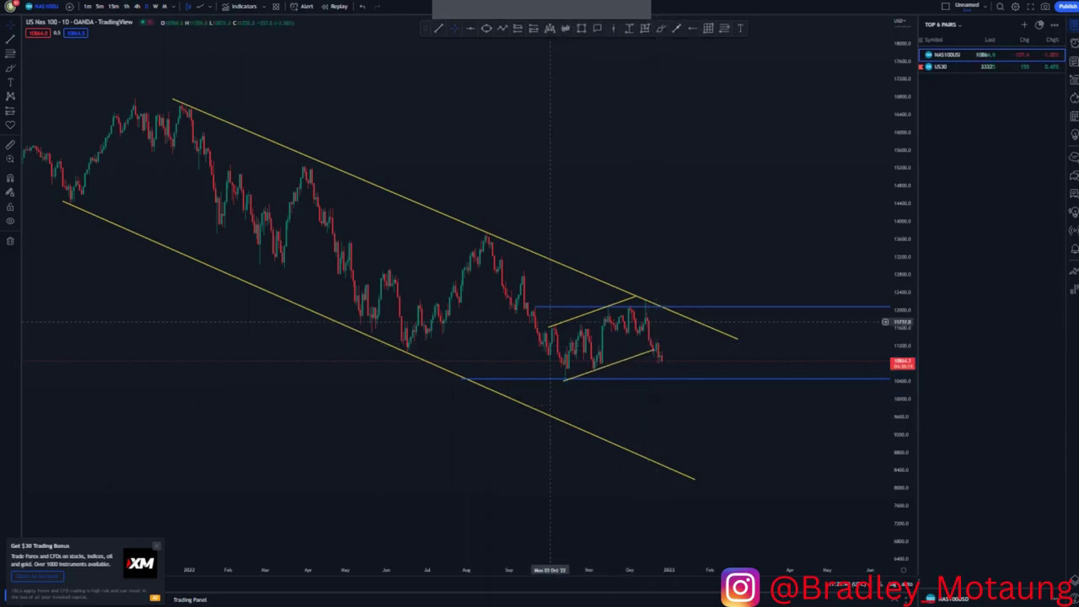
- Switch the chart to the 4-hour timeframe and move the start of the support ray to the October low's wick
left_click(137, 7)
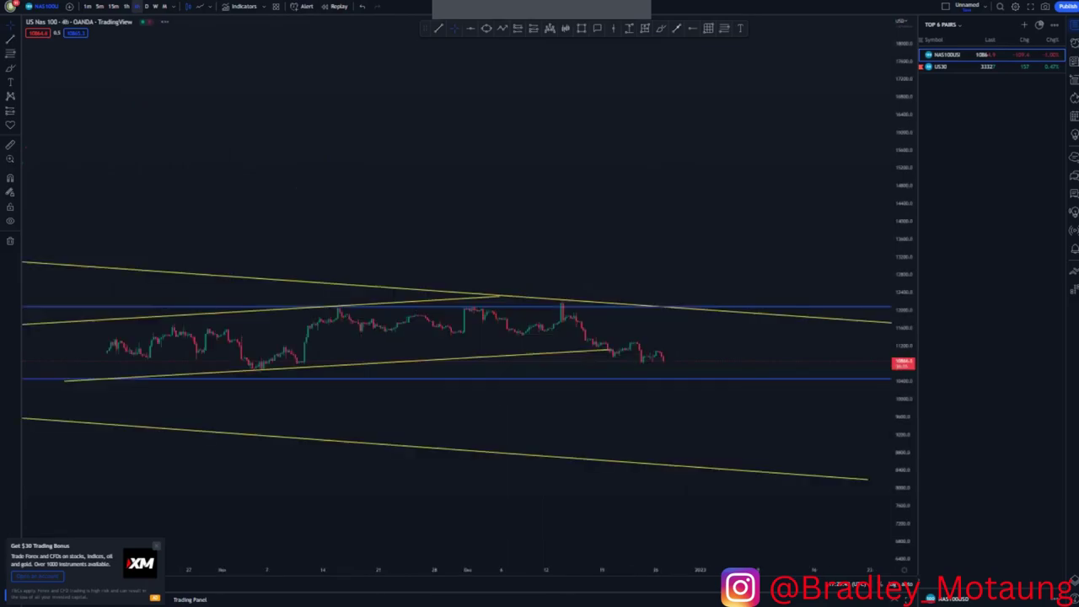
left_click_drag(904, 468, 844, 109)
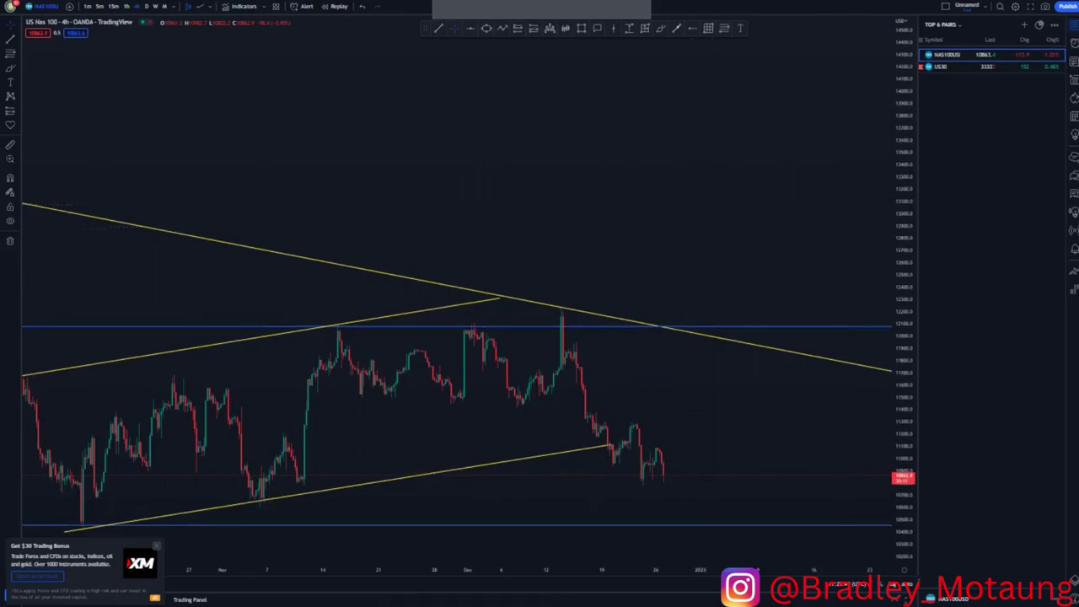
left_click_drag(679, 192, 642, 78)
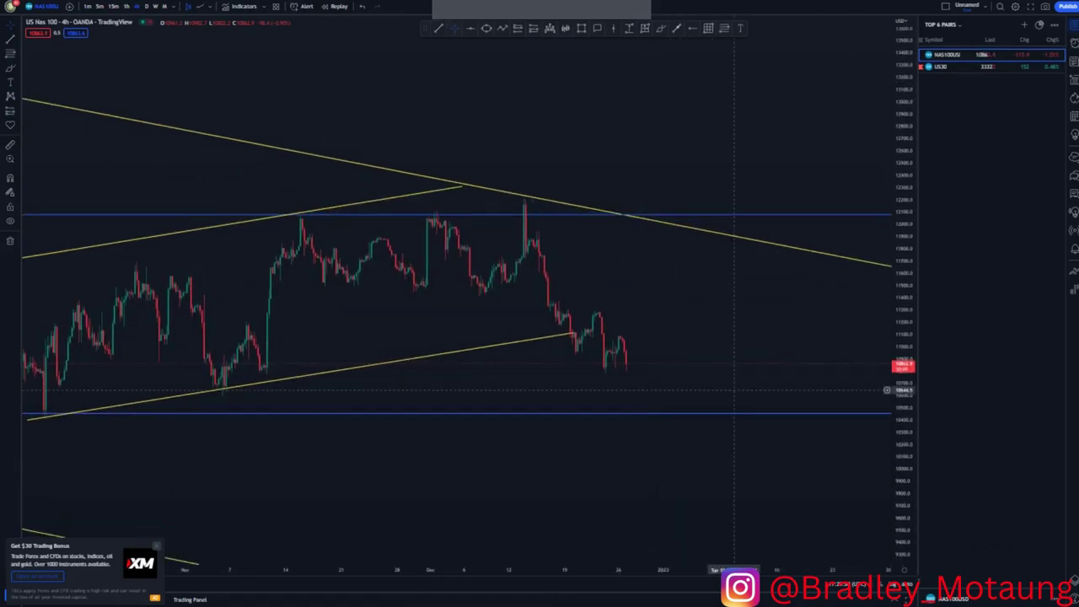
scroll(734, 390, "down", 3)
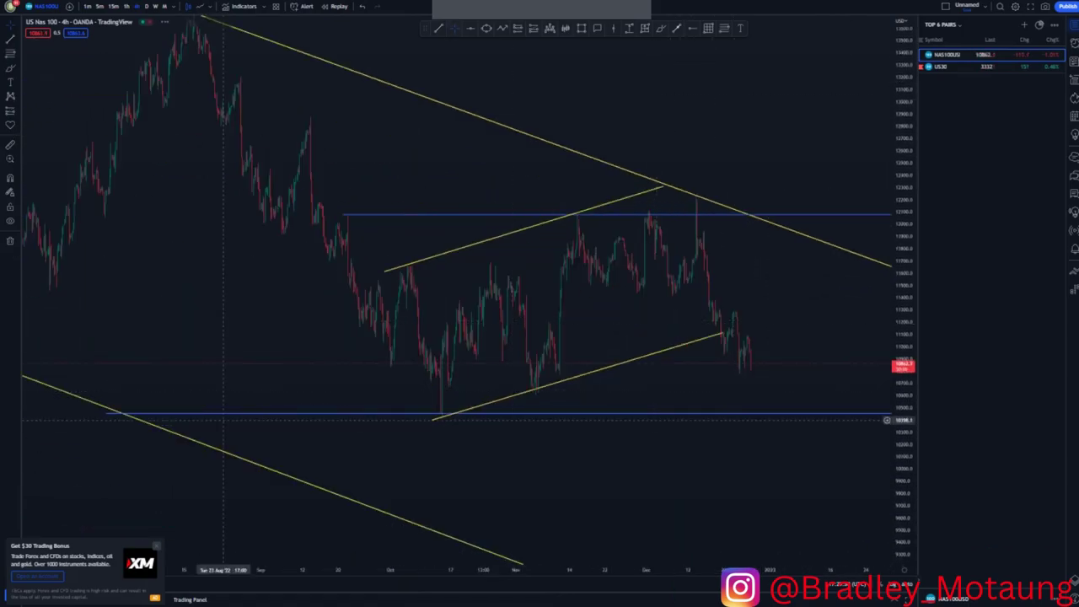
left_click_drag(106, 414, 447, 416)
left_click(650, 352)
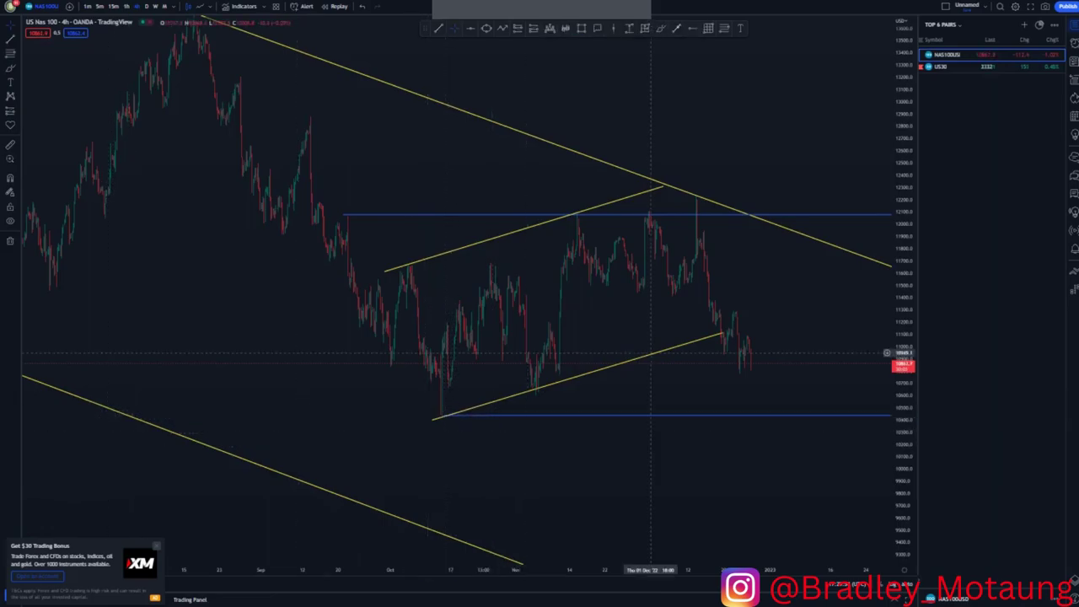
- Lower the far end of the ascending channel's bottom line so it runs along the October and November lows
left_click_drag(721, 334, 712, 348)
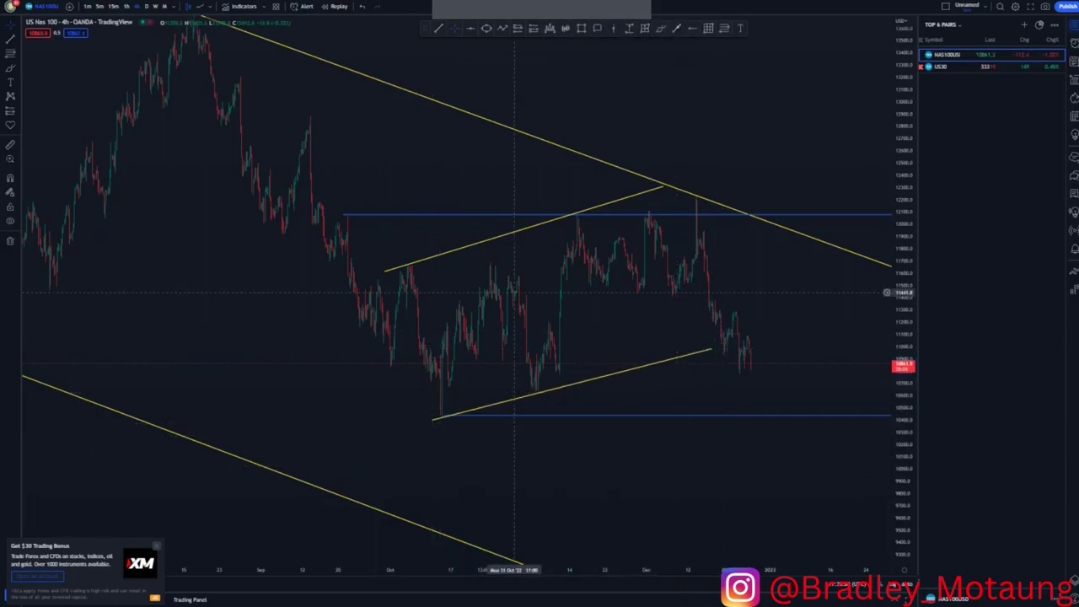
scroll(532, 344, "up", 2)
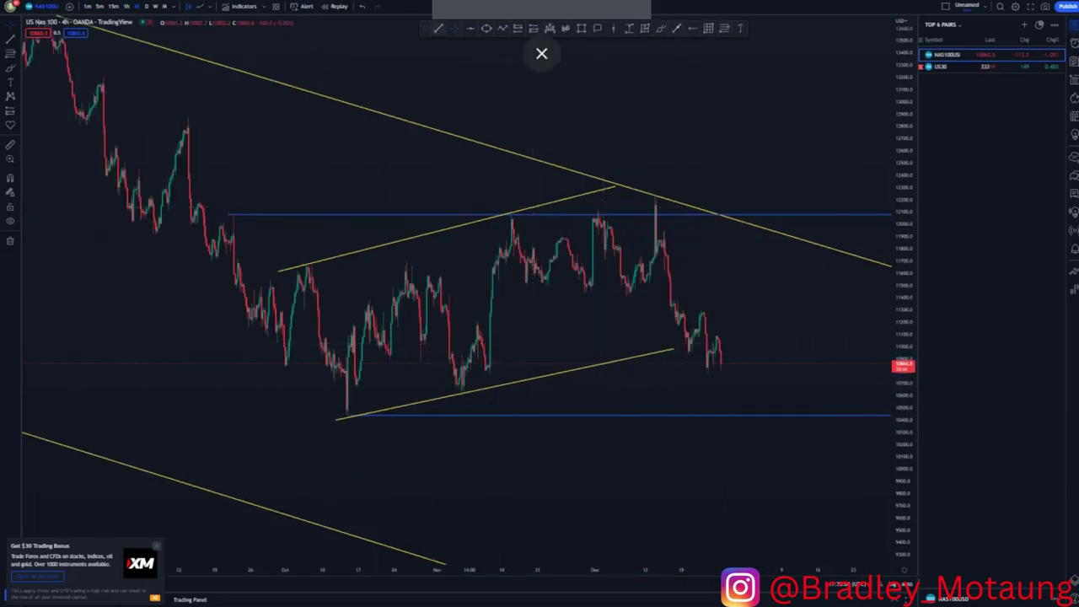
left_click_drag(660, 201, 763, 385)
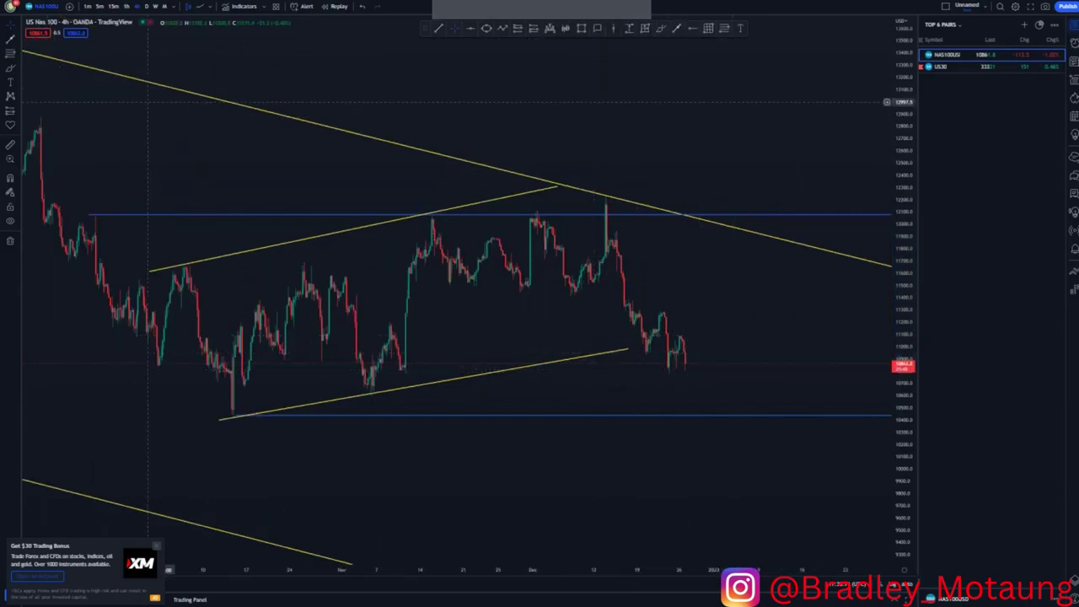
- Switch to the 1-hour timeframe and draw a descending trendline beneath the late-December lows, extended past the latest candle
left_click(127, 6)
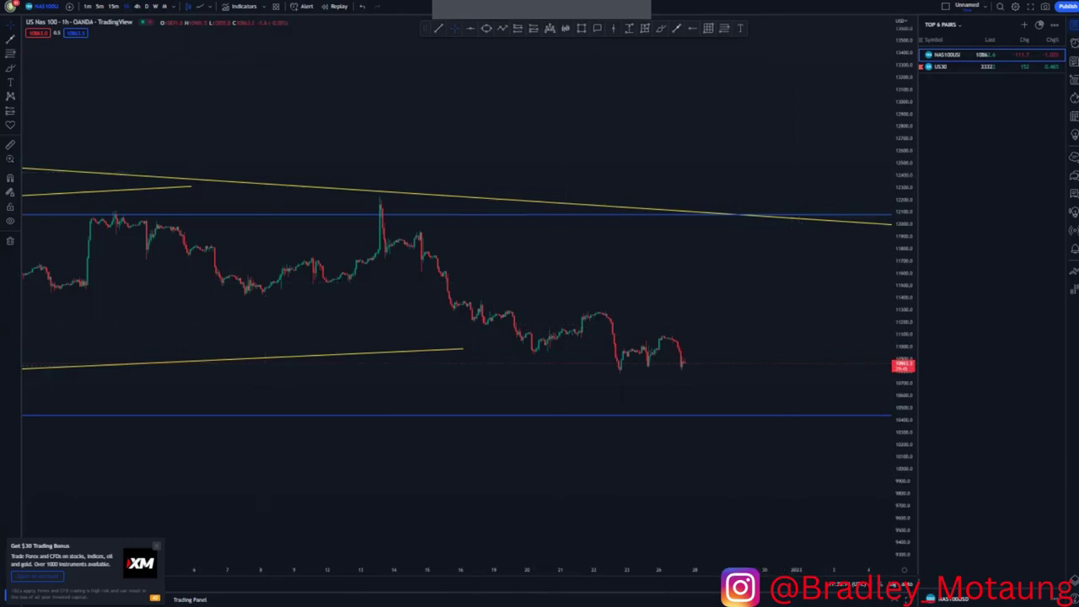
left_click_drag(904, 371, 904, 206)
left_click_drag(904, 393, 904, 278)
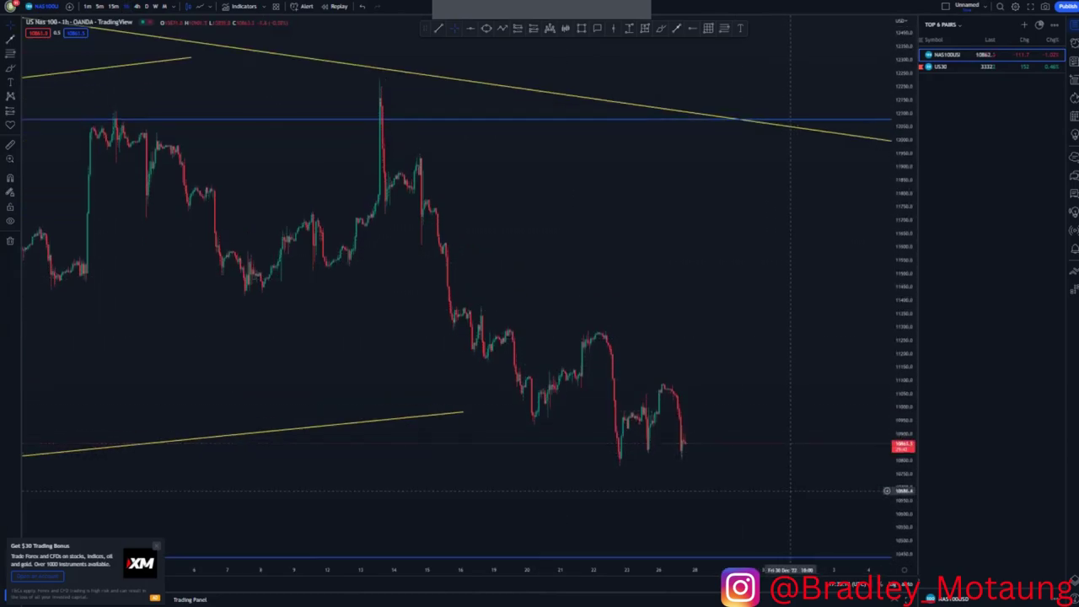
left_click_drag(779, 411, 772, 344)
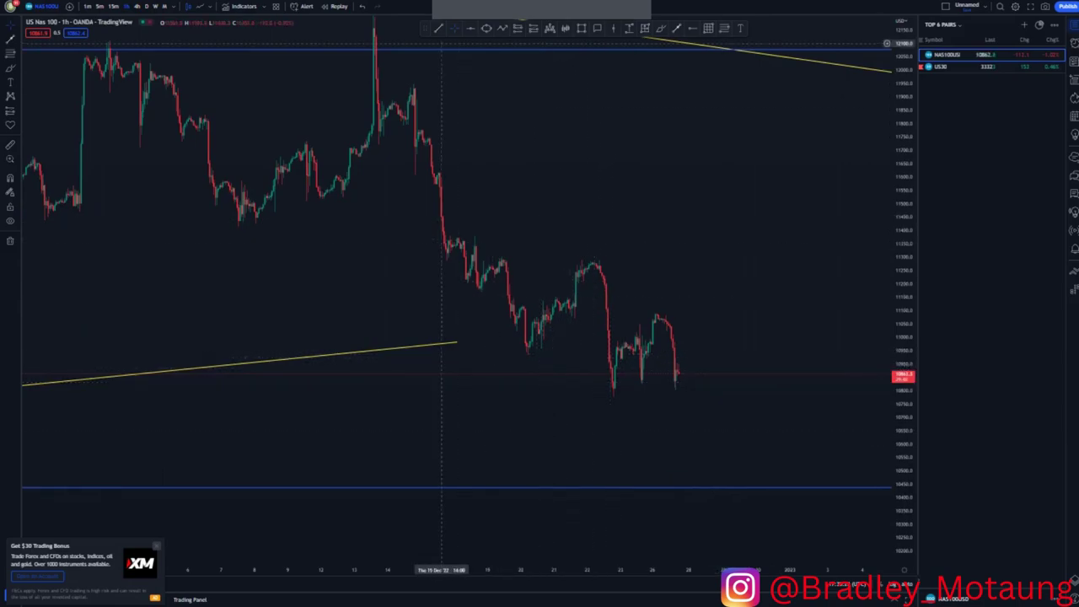
left_click_drag(523, 351, 674, 427)
left_click(758, 349)
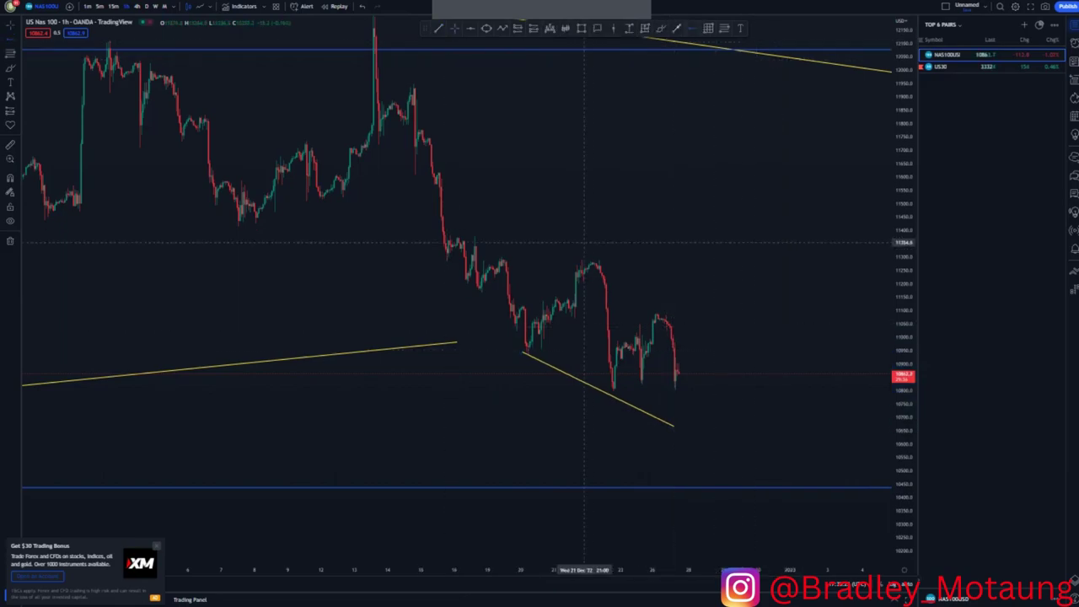
- Place a horizontal ray at the 21 December swing high, just under 11,300
left_click(582, 261)
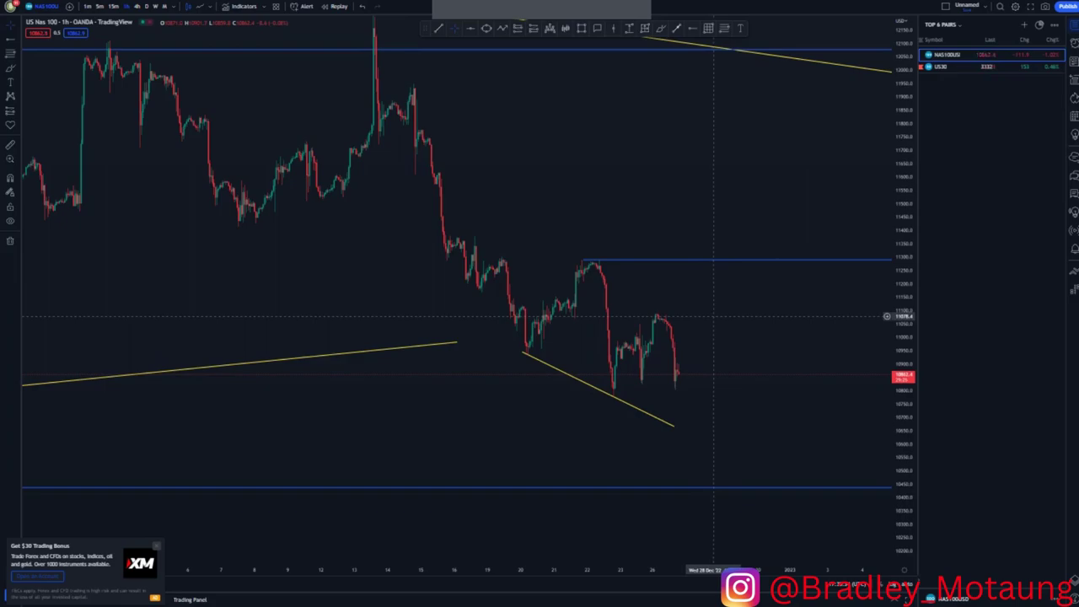
scroll(715, 317, "up", 3)
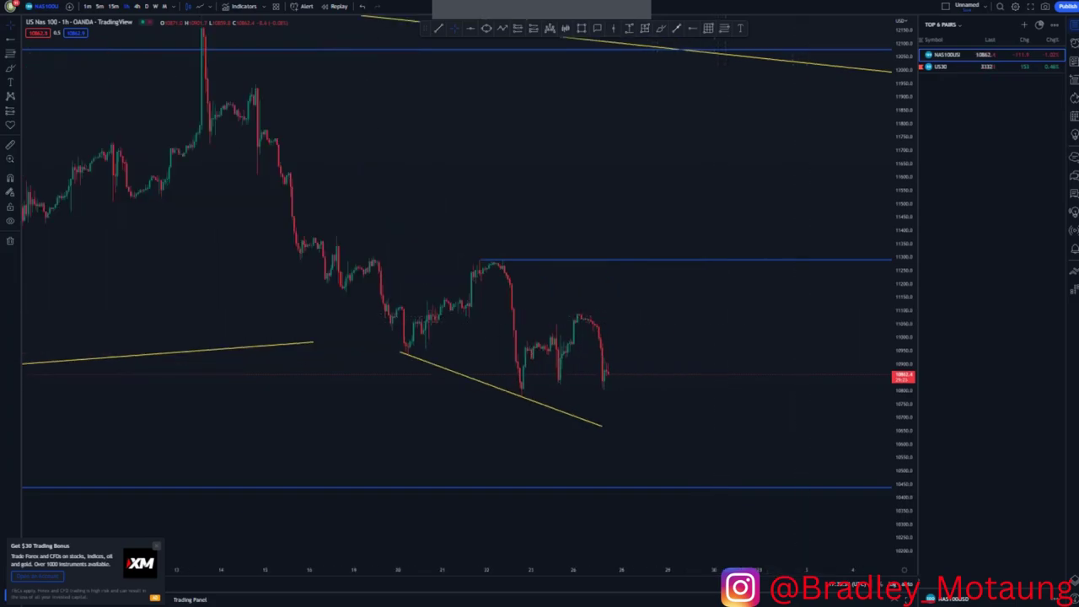
- Draw a rising trendline over the 22 to 27 December price action, touching the swing high just below 11,100
left_click_drag(904, 313, 904, 346)
scroll(763, 398, "up", 2)
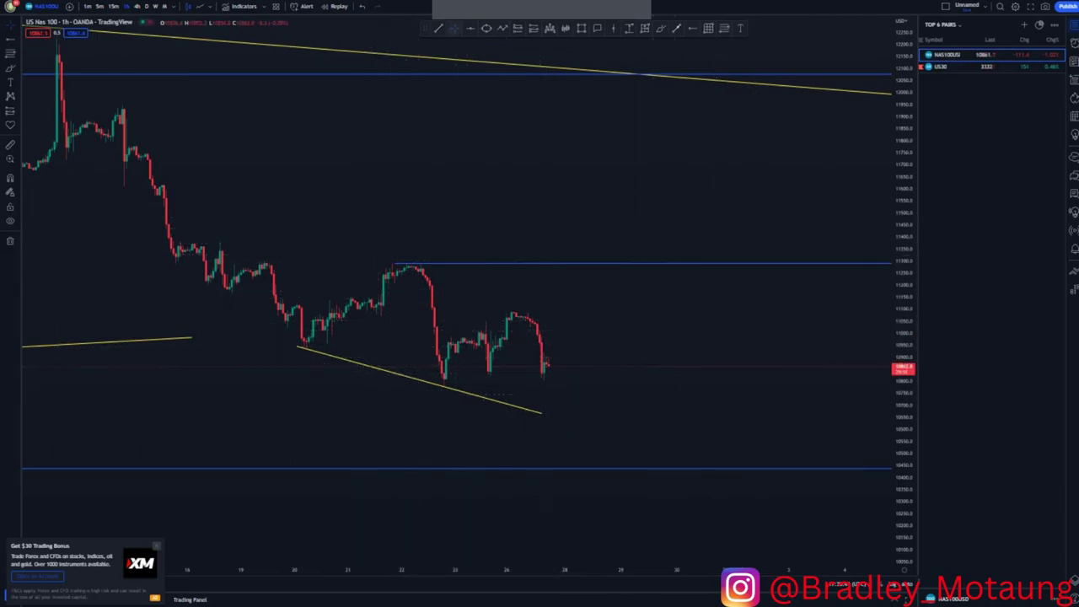
left_click(436, 330)
left_click(544, 304)
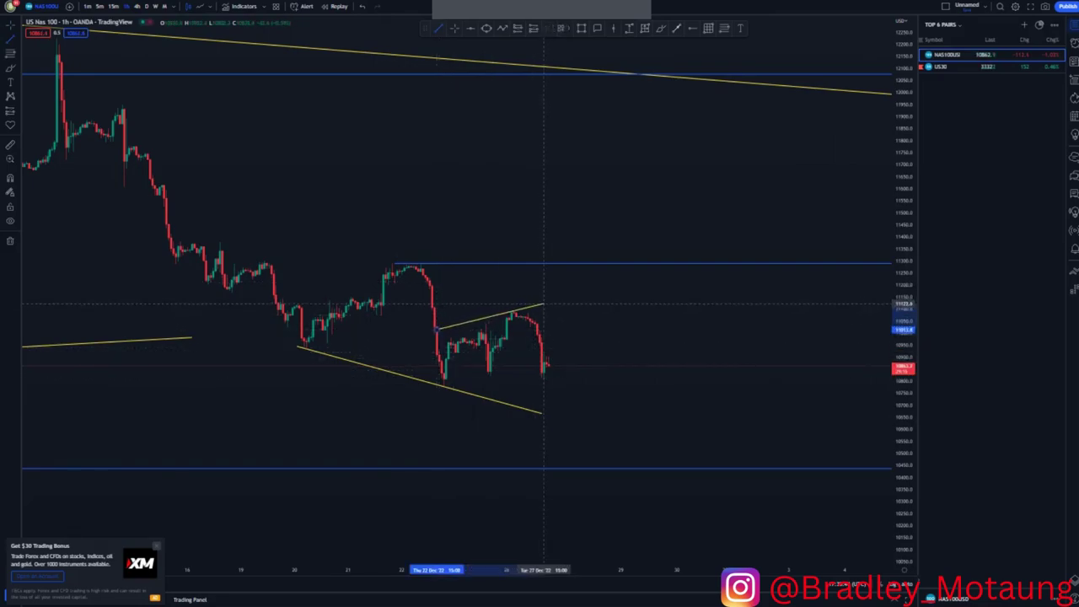
- Switch to the 15-minute timeframe and draw a rising trendline from the 22 December low through the 23 December low
left_click(113, 6)
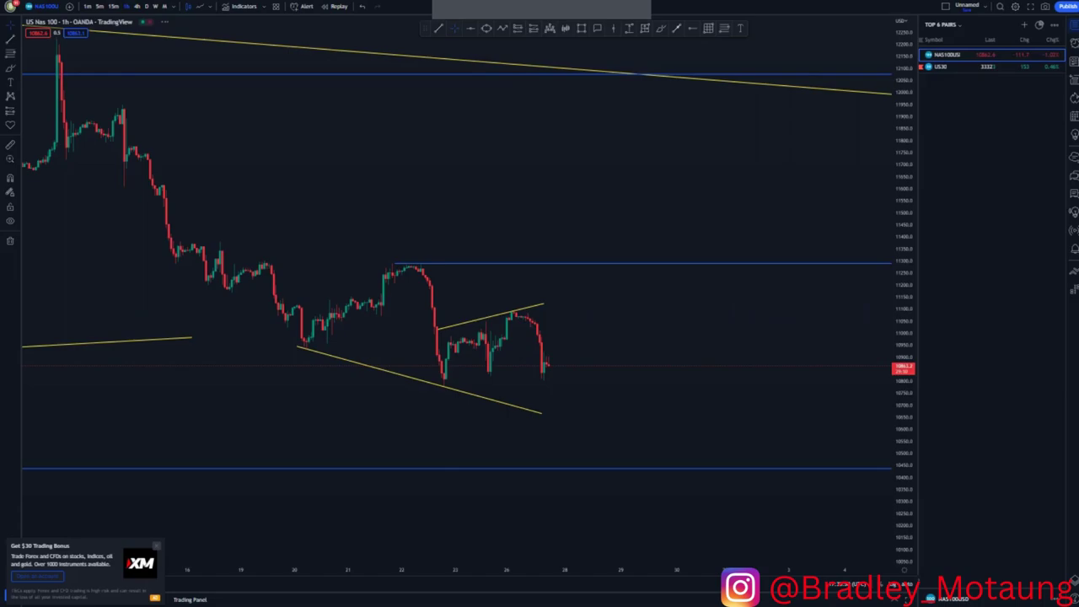
left_click_drag(622, 406, 772, 405)
left_click_drag(904, 504, 904, 347)
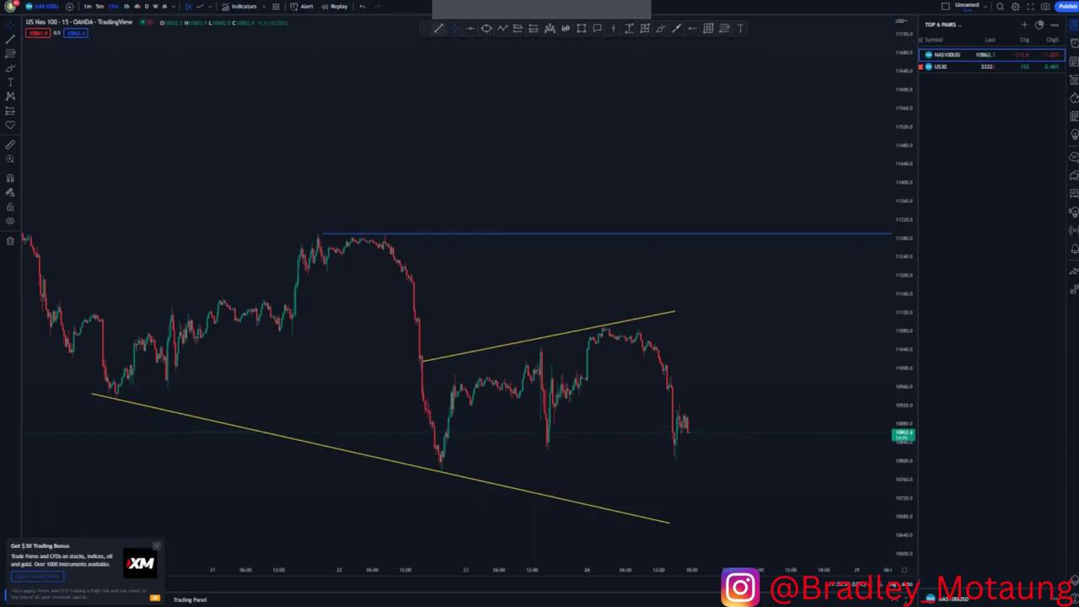
left_click(438, 471)
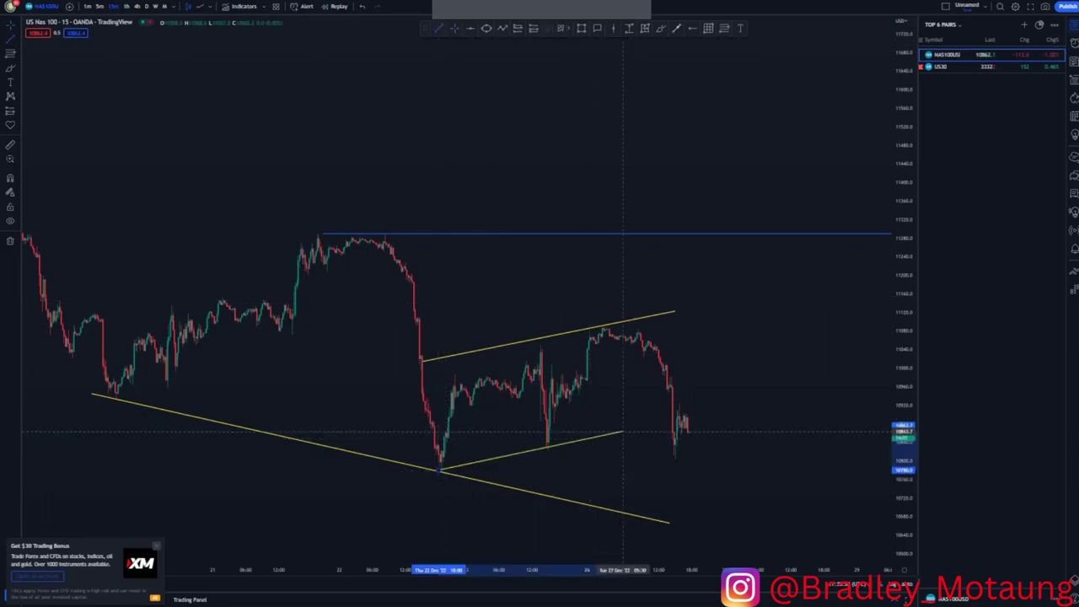
left_click(645, 432)
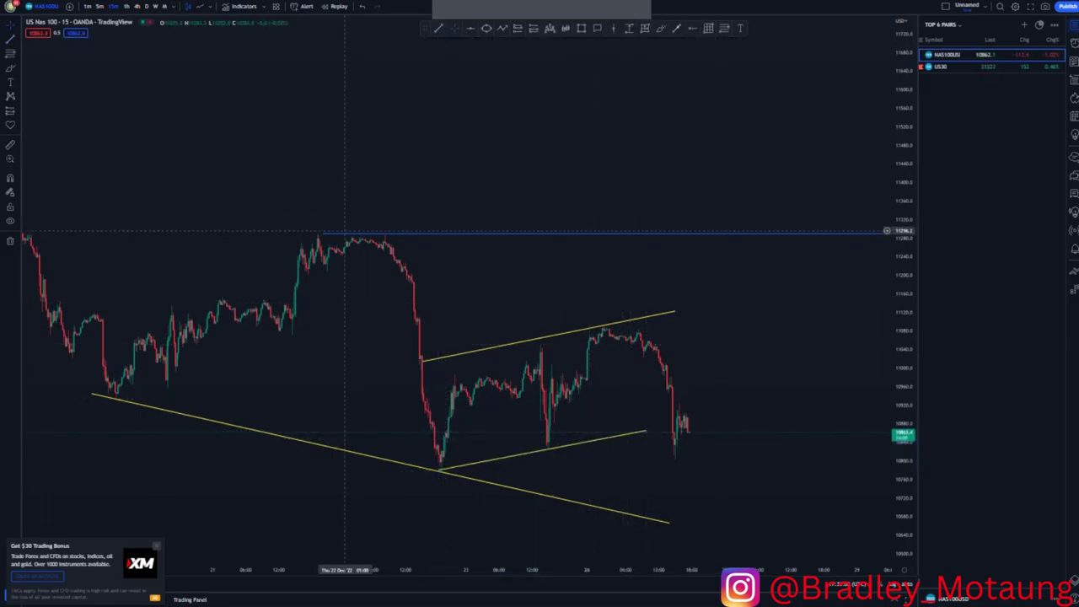
- Move the start of the upper horizontal ray to the 22 December high, just before the sell-off
left_click_drag(321, 233, 383, 236)
left_click(432, 199)
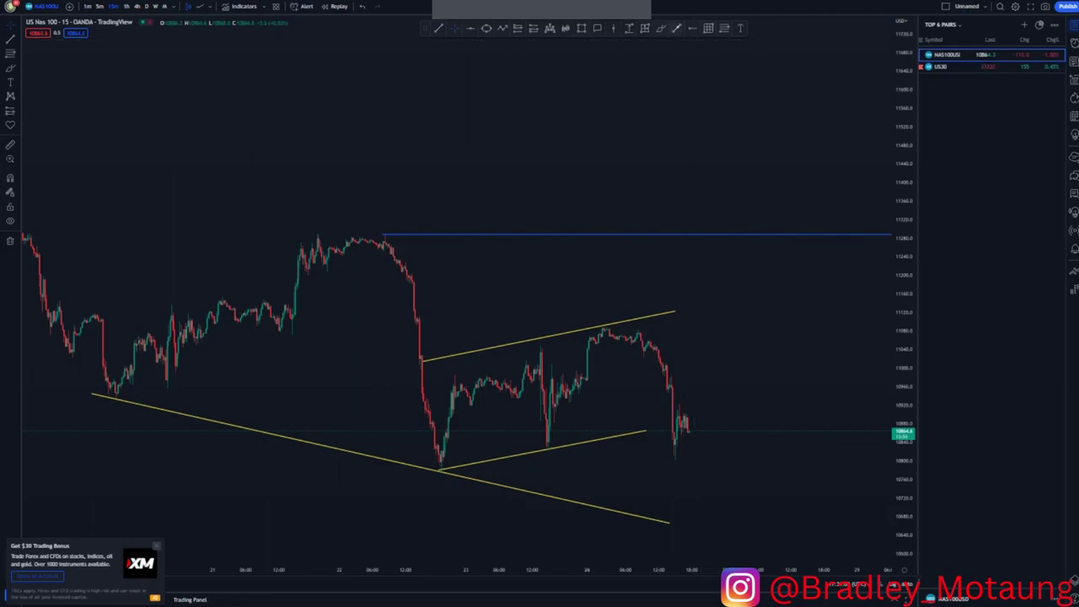
- Sketch a projection with one arrow rising to the upper ray and another falling from there to about 10,700
left_click_drag(614, 337, 639, 228)
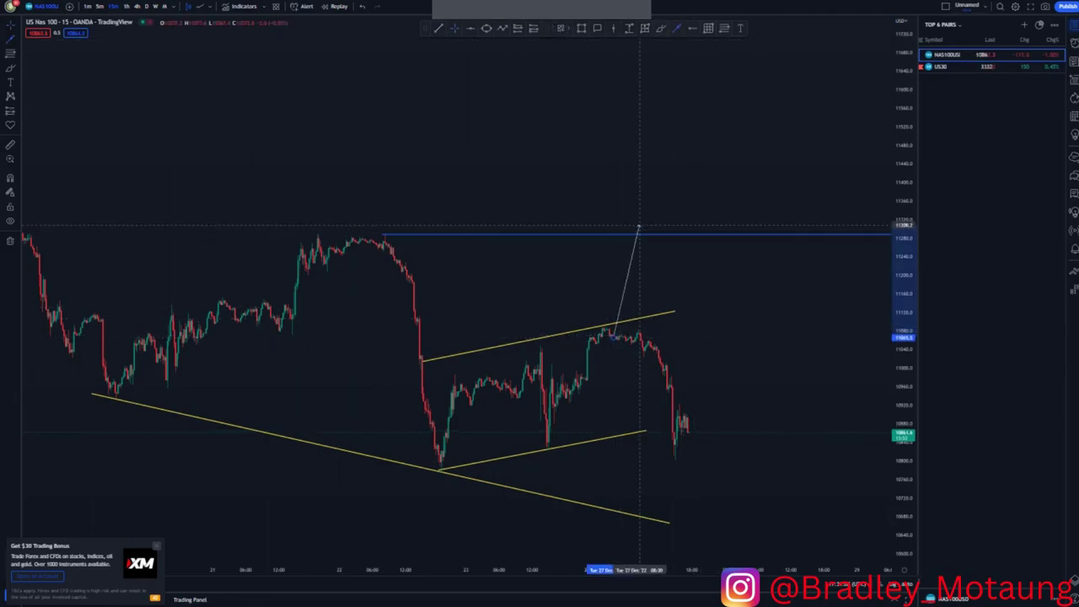
left_click(638, 234)
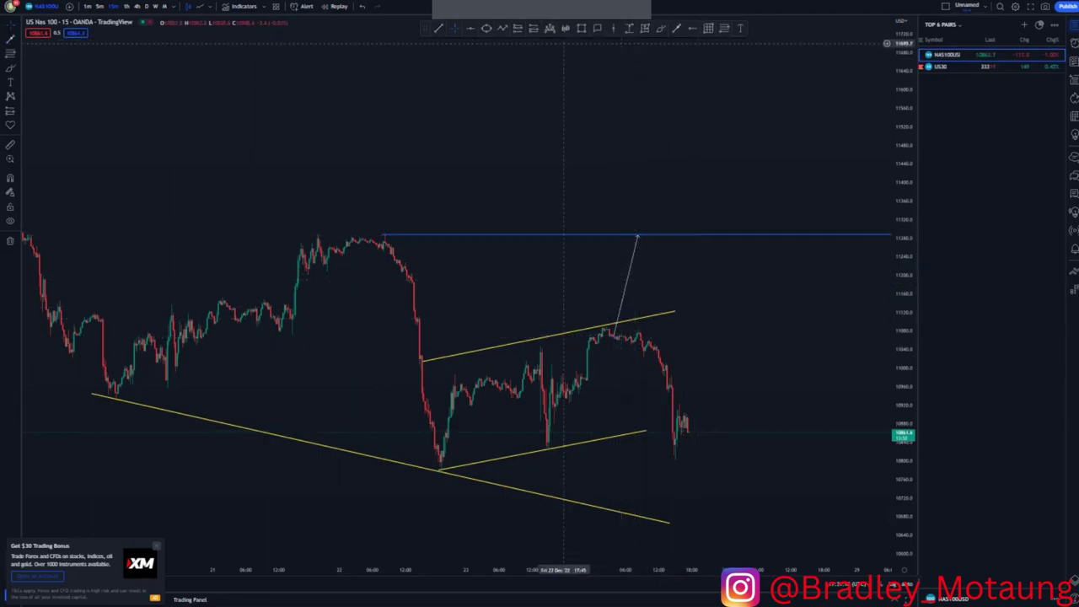
left_click(713, 504)
left_click(748, 424)
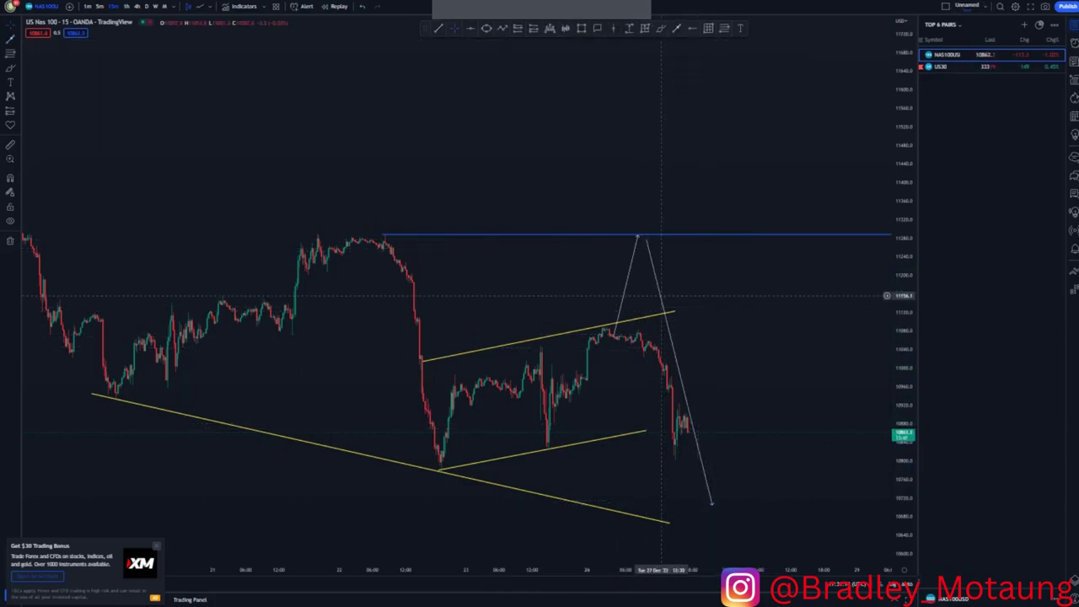
- Delete both projection arrows from the 15-minute chart
left_click(659, 293)
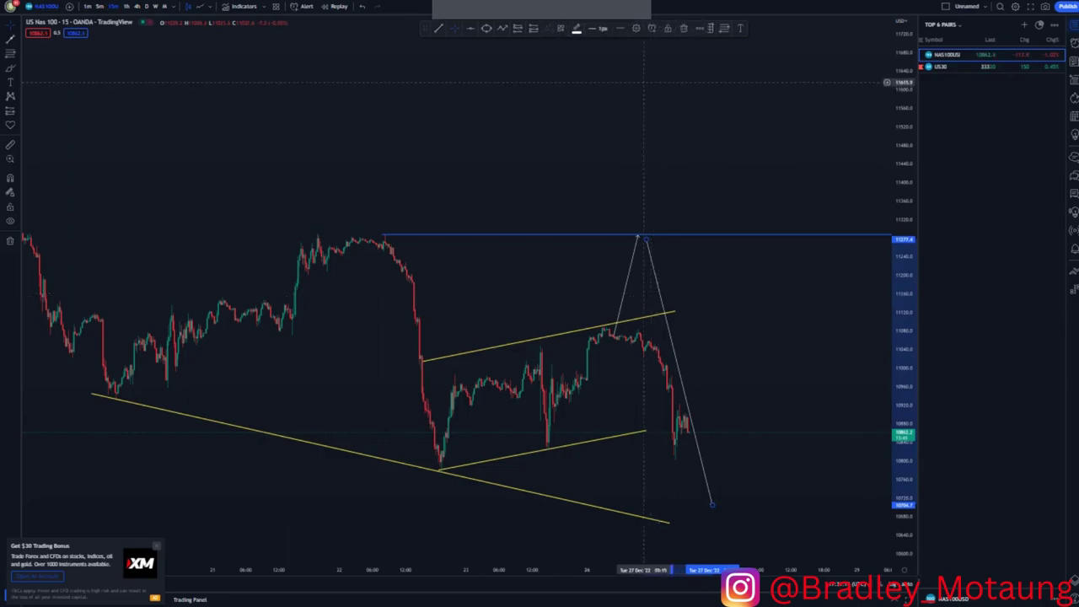
key("Delete")
left_click_drag(768, 332, 742, 271)
left_click(601, 221)
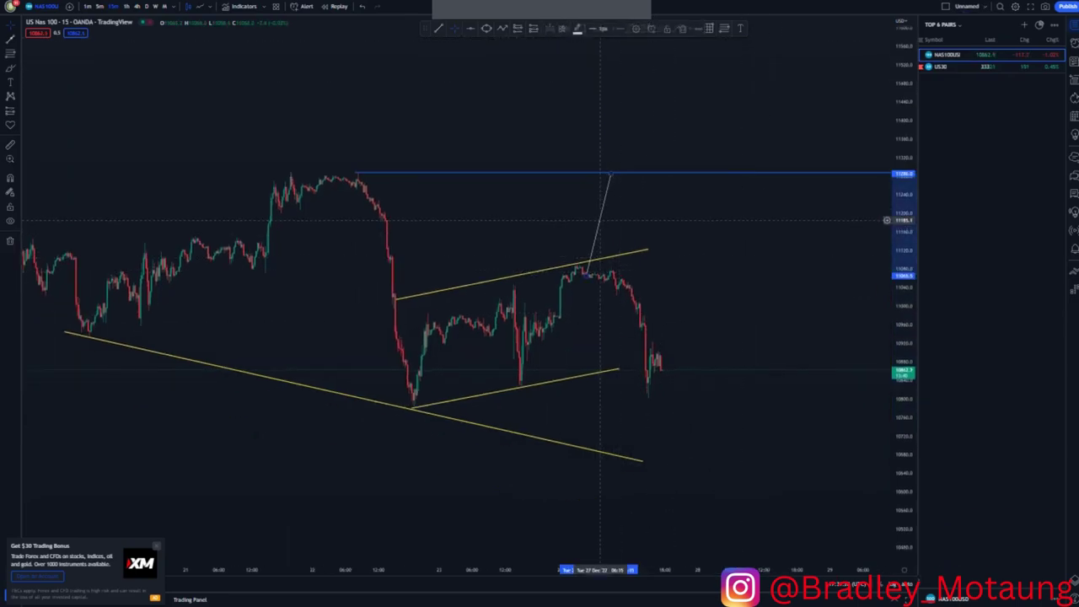
left_click(684, 29)
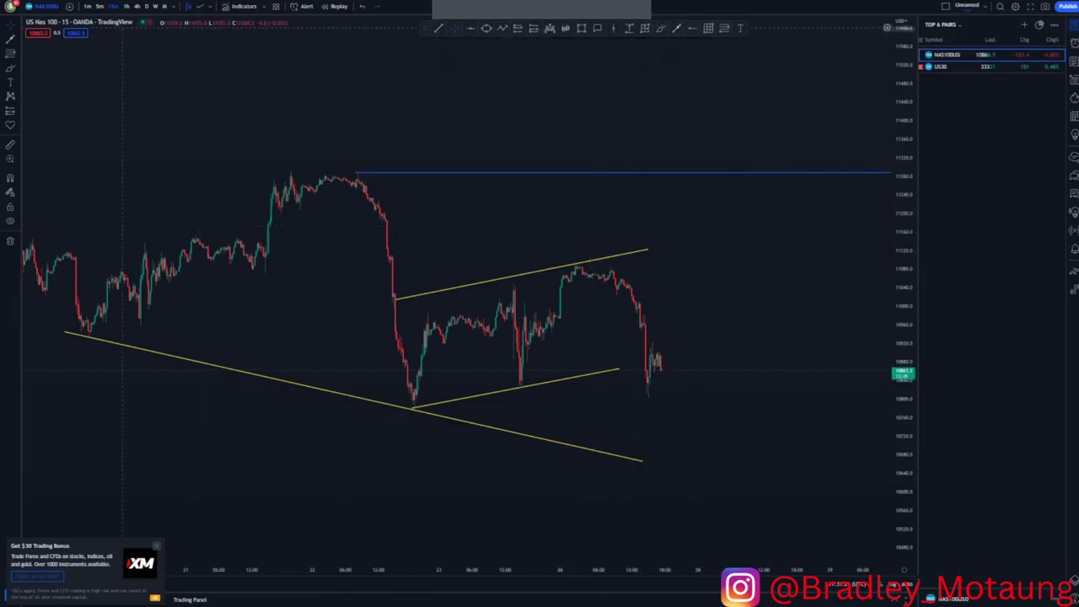
- Return to the 1-hour timeframe and place a horizontal ray at the 22 December low, just under 10,800
scroll(522, 391, "down", 2)
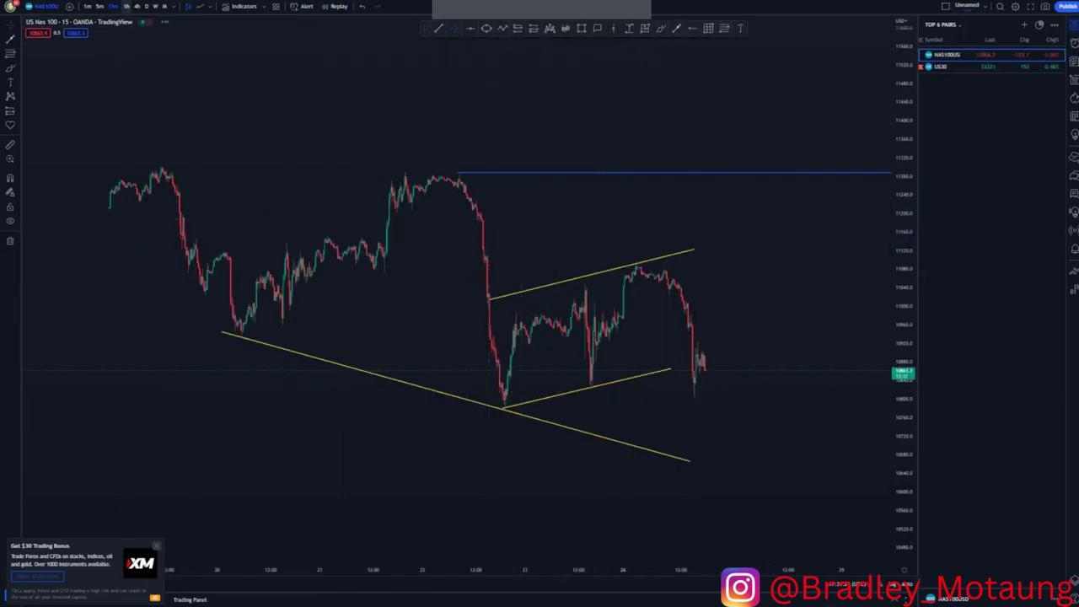
left_click(127, 6)
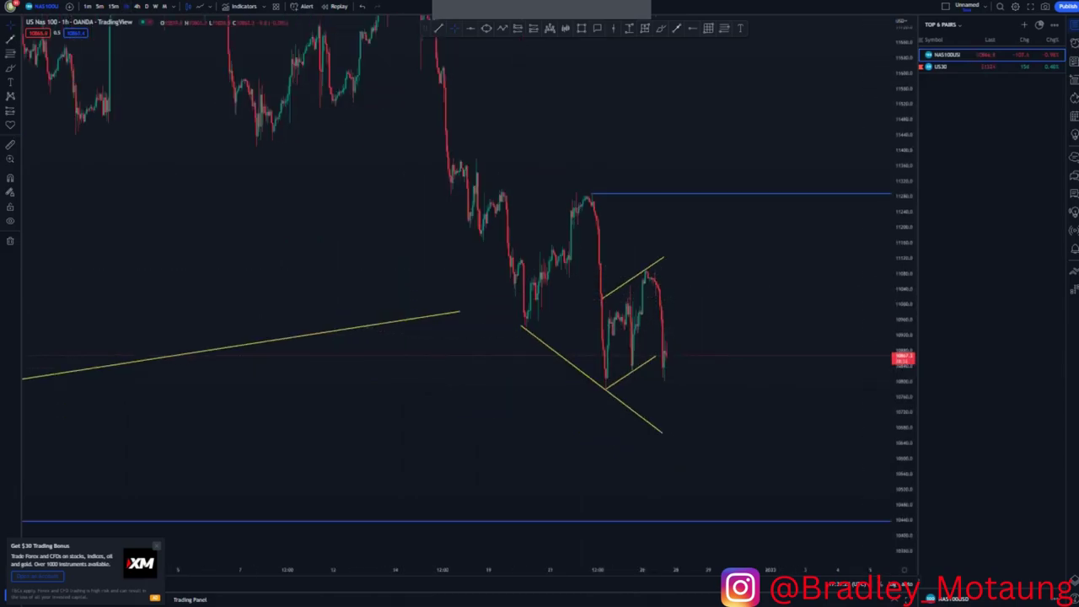
scroll(586, 399, "up", 2)
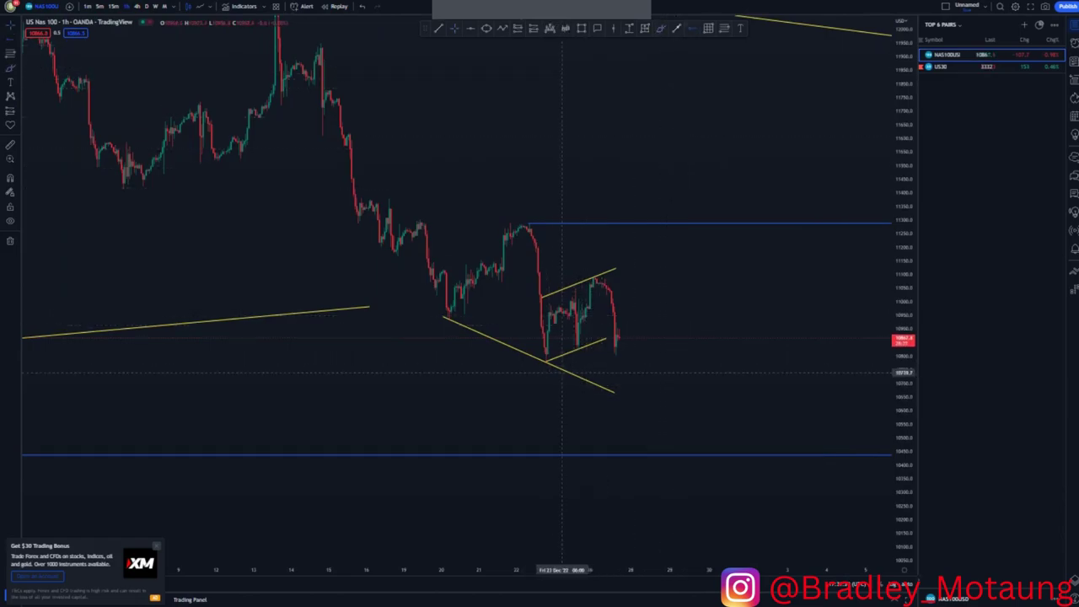
left_click(544, 361)
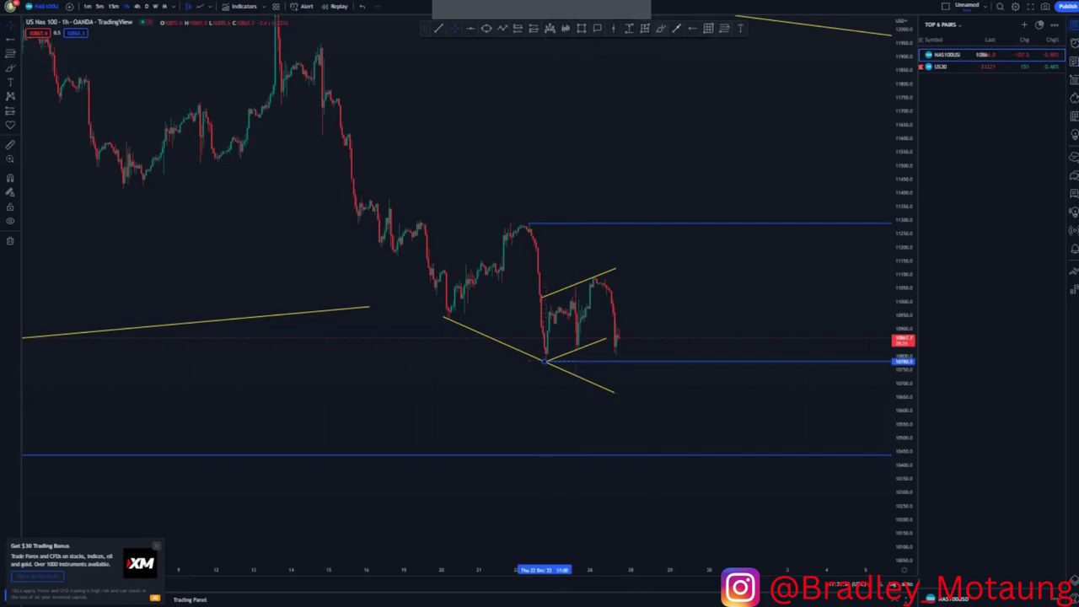
- Draw three arrows projecting price down to the new ray, up to the upper ray, and down to the lowest support line
left_click(610, 329)
left_click(619, 336, "shift")
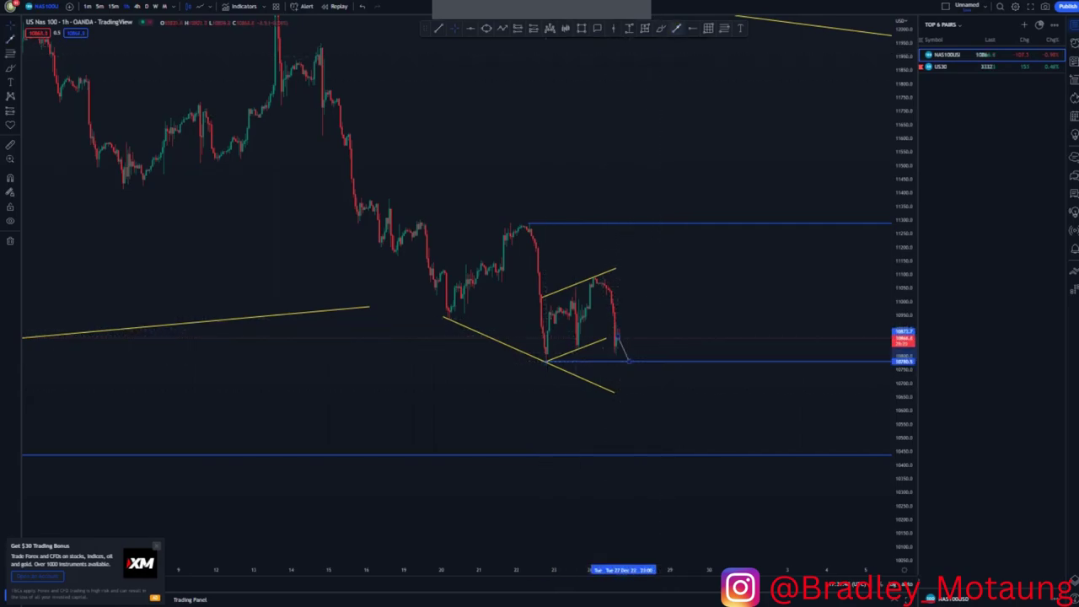
left_click(677, 28)
left_click(633, 361)
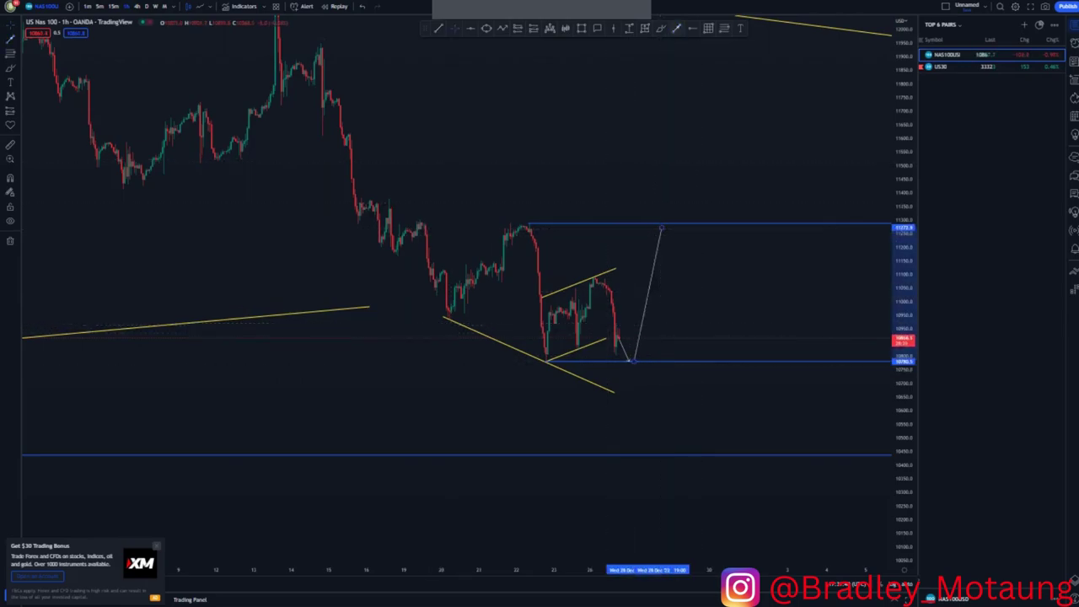
left_click(662, 228)
left_click(667, 229)
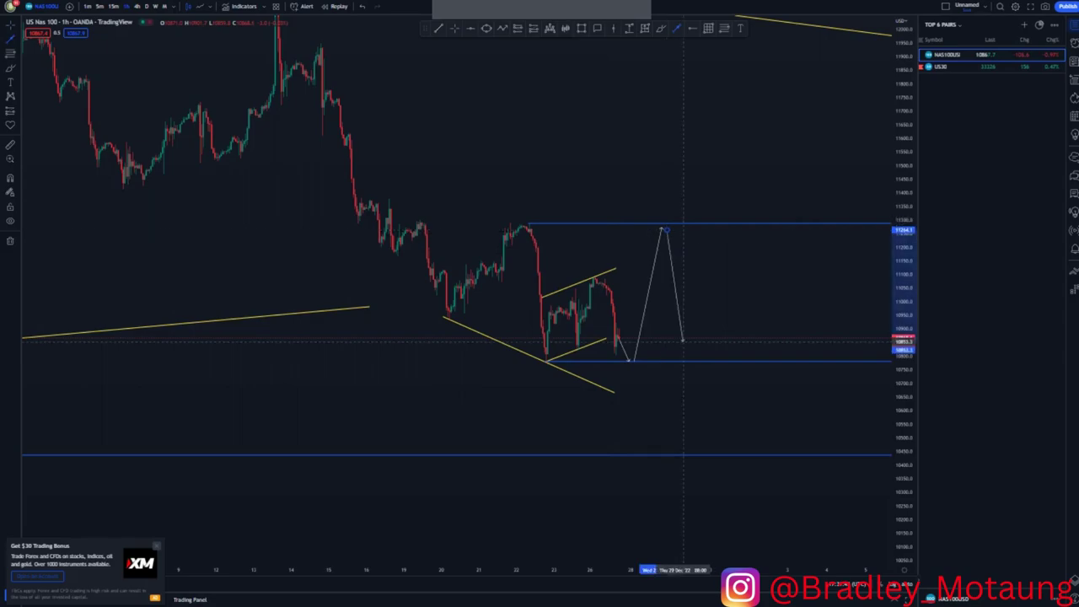
left_click(700, 461)
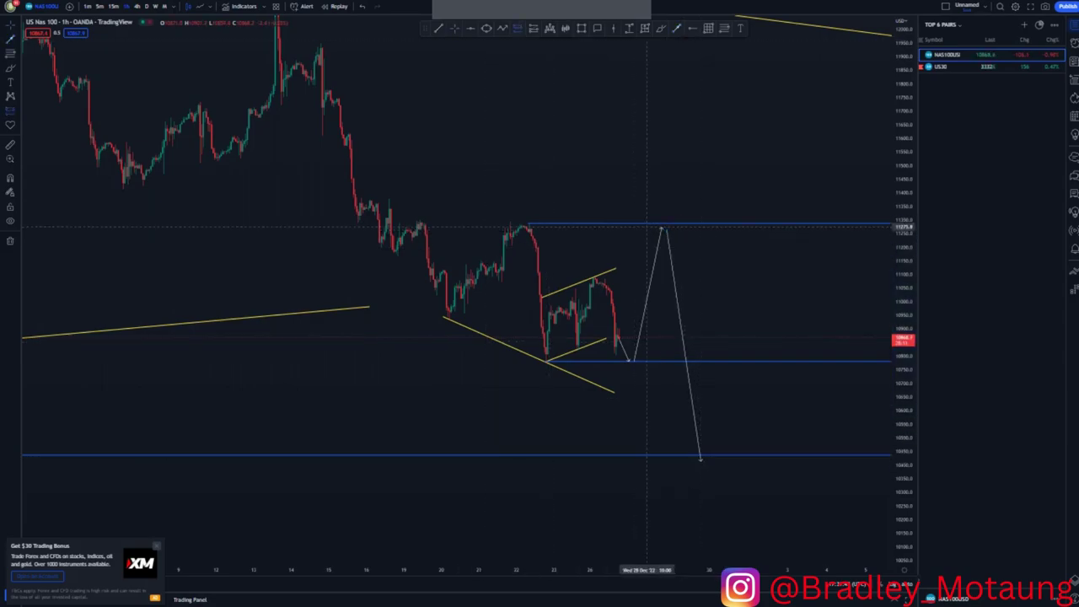
- Place a short position at about 11,270 with its stop at about 11,363 and target at about 10,443
left_click(659, 228)
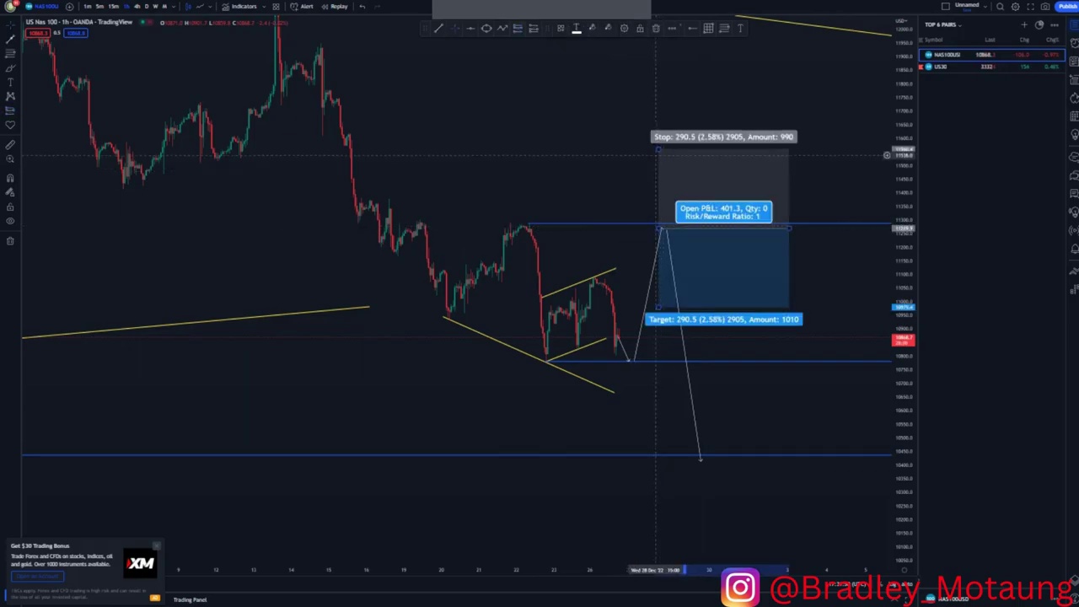
left_click_drag(659, 149, 659, 203)
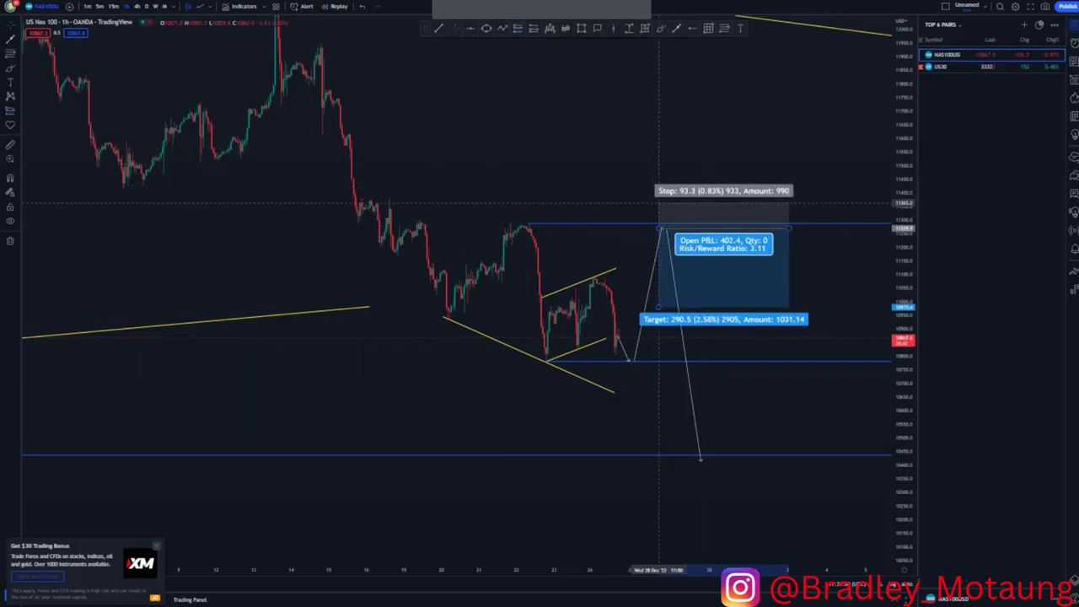
left_click_drag(658, 306, 659, 453)
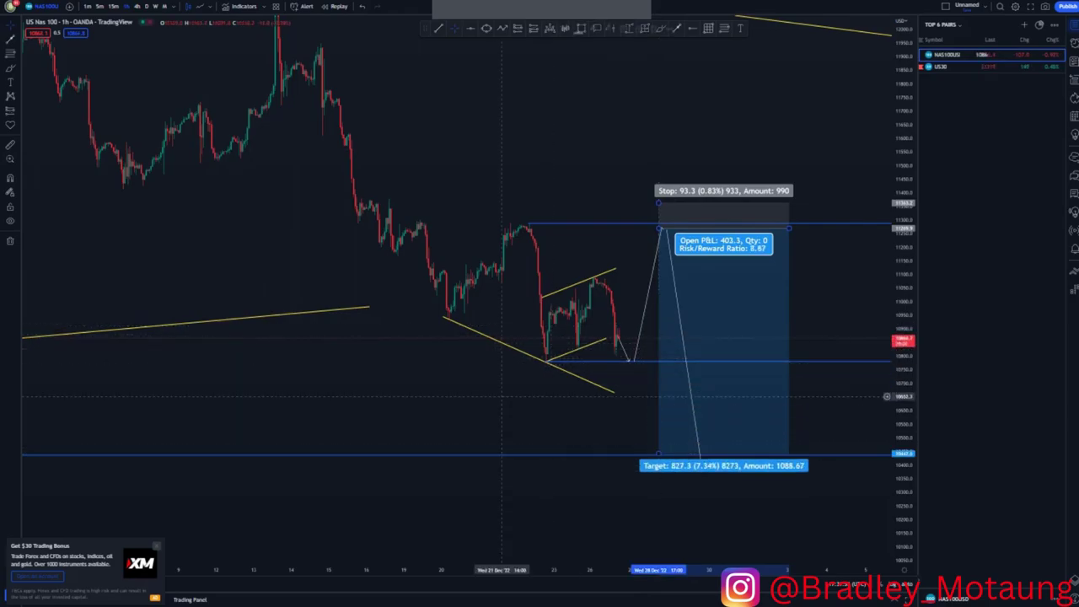
- Circle the 22 December low with the Brush and sketch a circled W pattern below the ray at the projected dip
scroll(520, 365, "down", 2)
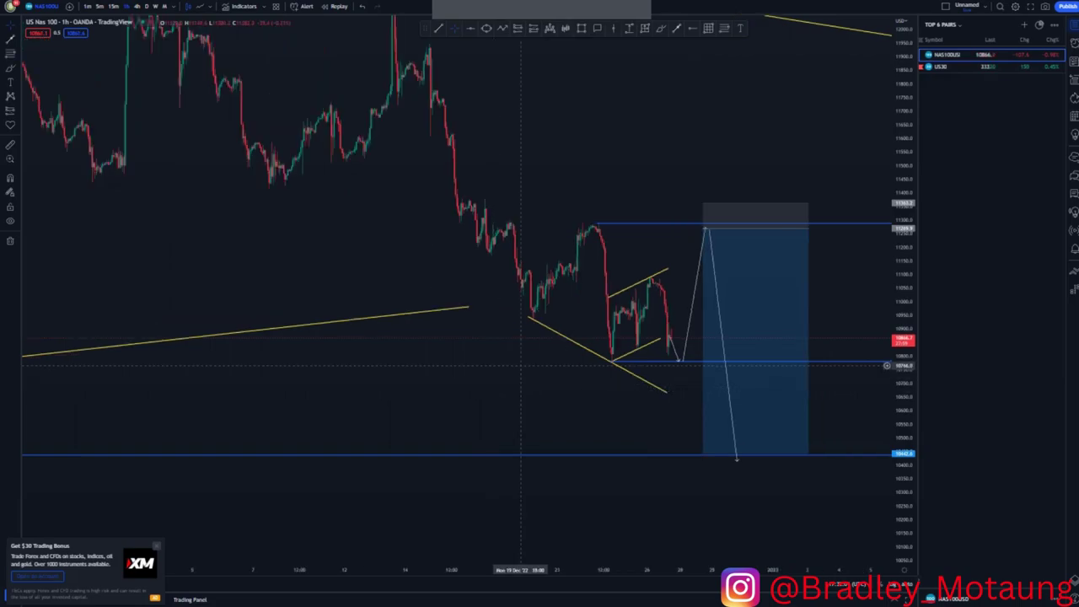
mouse_move(788, 305)
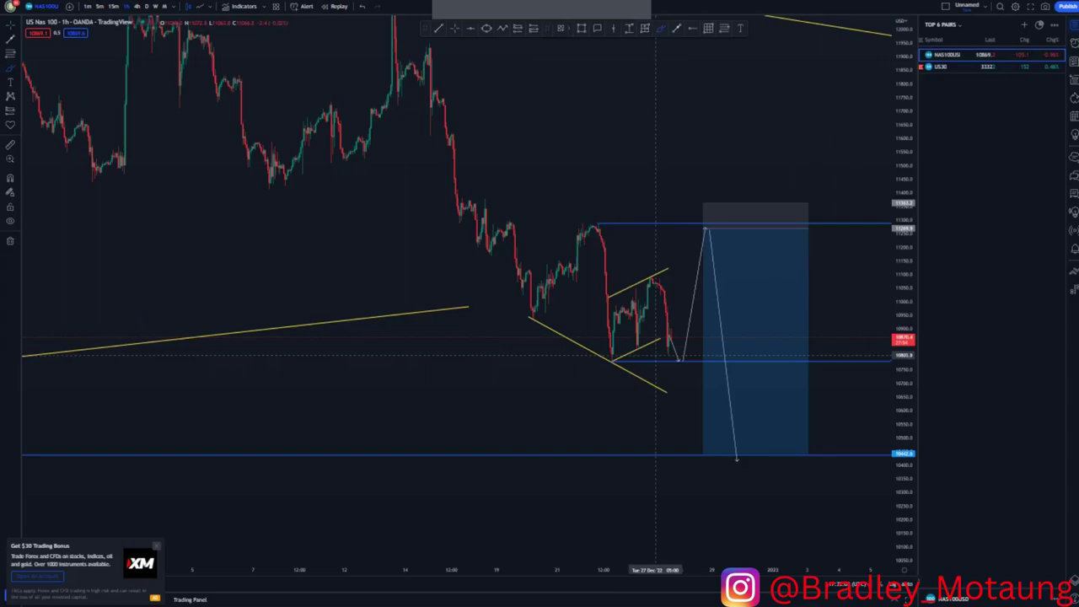
left_click(616, 354)
mouse_move(601, 358)
left_mouse_down()
mouse_move(610, 380)
mouse_move(622, 363)
mouse_move(607, 355)
left_mouse_up()
left_click_drag(675, 337, 679, 397)
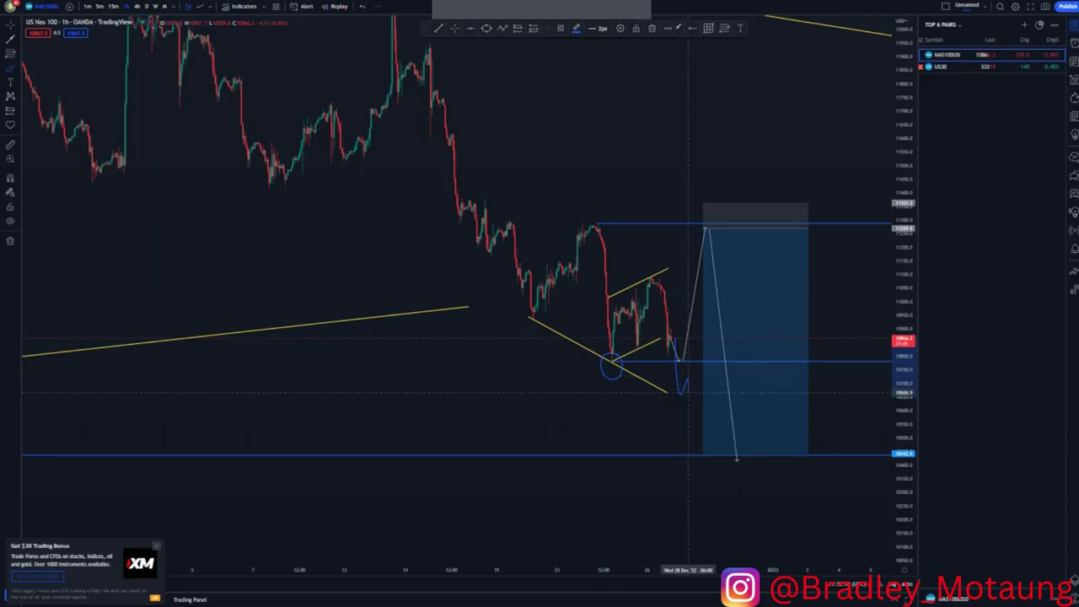
left_click_drag(704, 400, 708, 371)
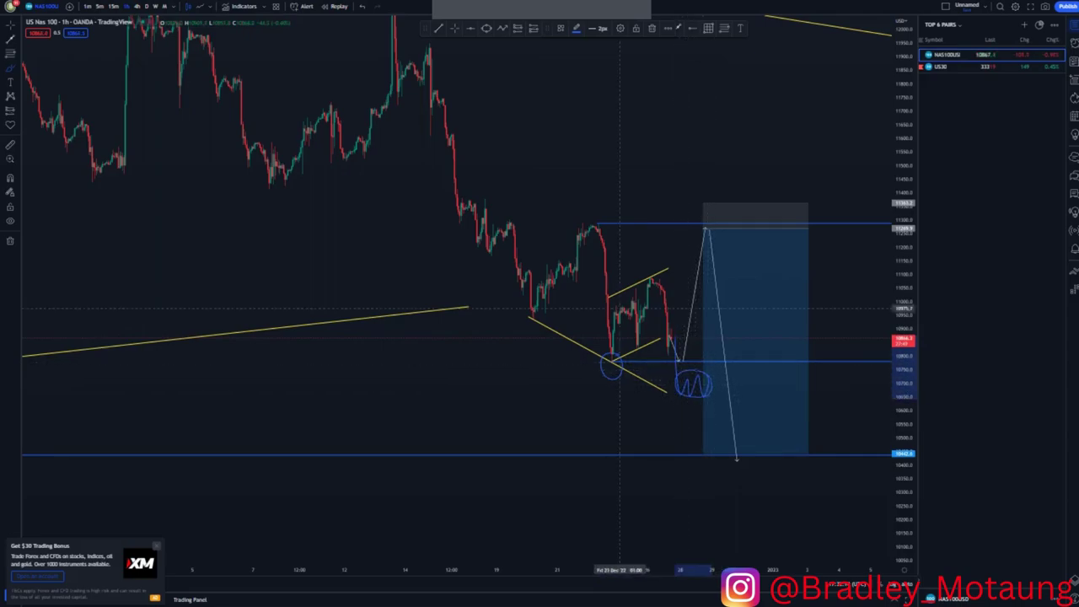
- Open the US30 daily chart and remove all of its existing drawings
scroll(583, 276, "down", 1)
scroll(583, 275, "down", 1)
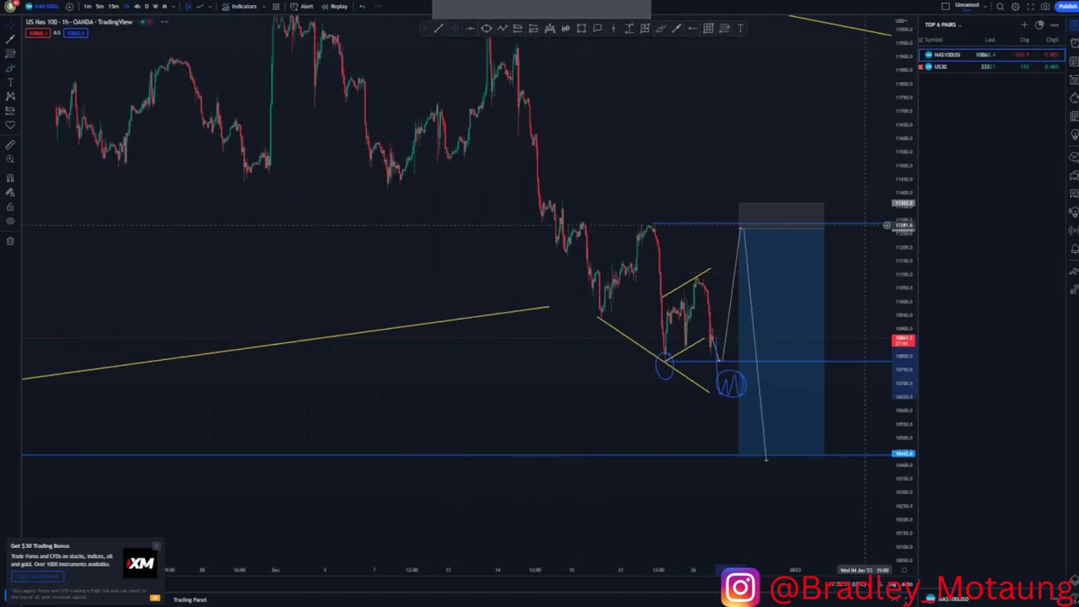
left_click_drag(903, 164, 903, 248)
left_click(970, 66)
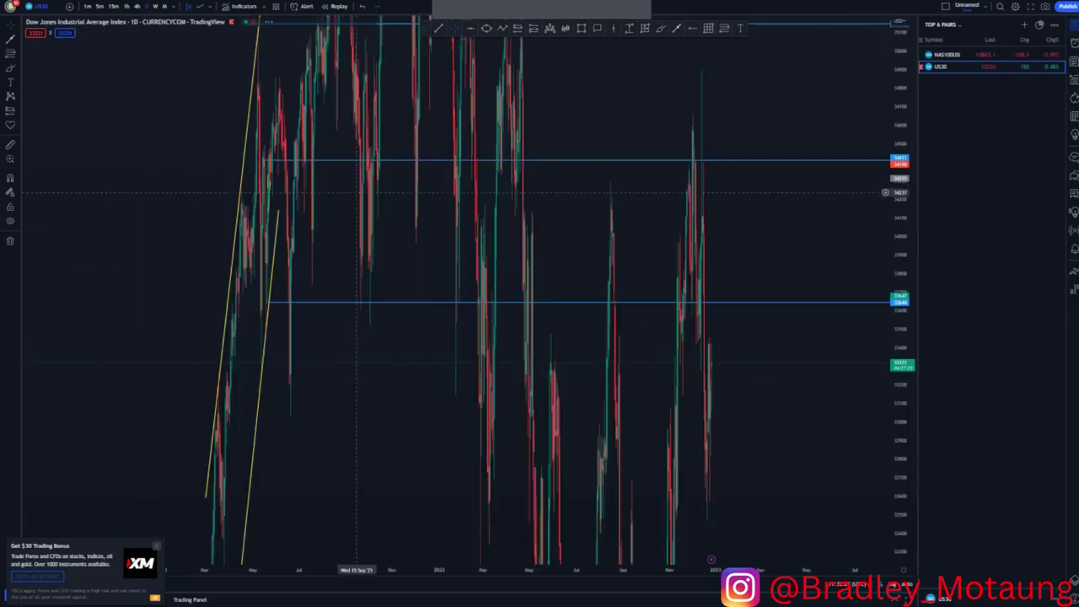
left_click_drag(900, 165, 898, 337)
scroll(885, 301, "down", 1)
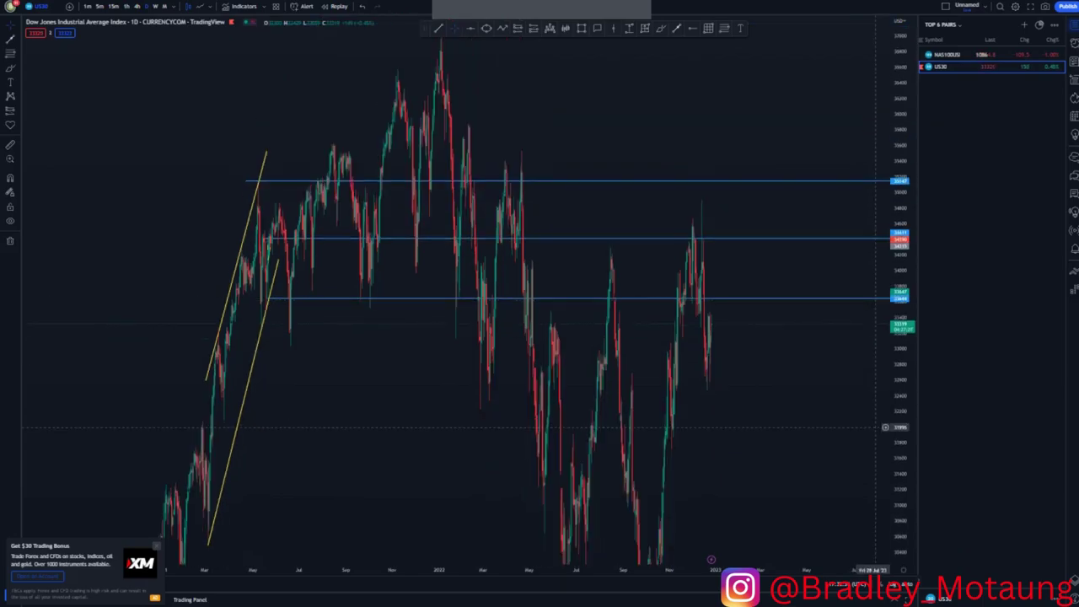
left_click(10, 240)
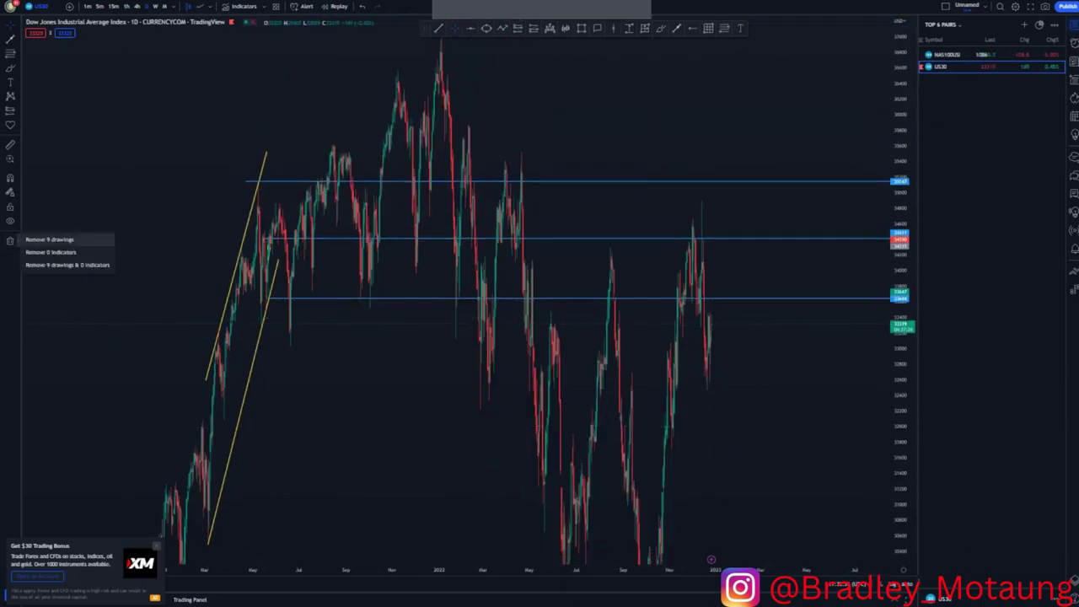
left_click(49, 240)
- Draw a descending trendline from the January 2022 peak across the August high, ending in late October 2022
left_click_drag(900, 90, 861, 461)
scroll(726, 462, "up", 1)
scroll(726, 463, "up", 1)
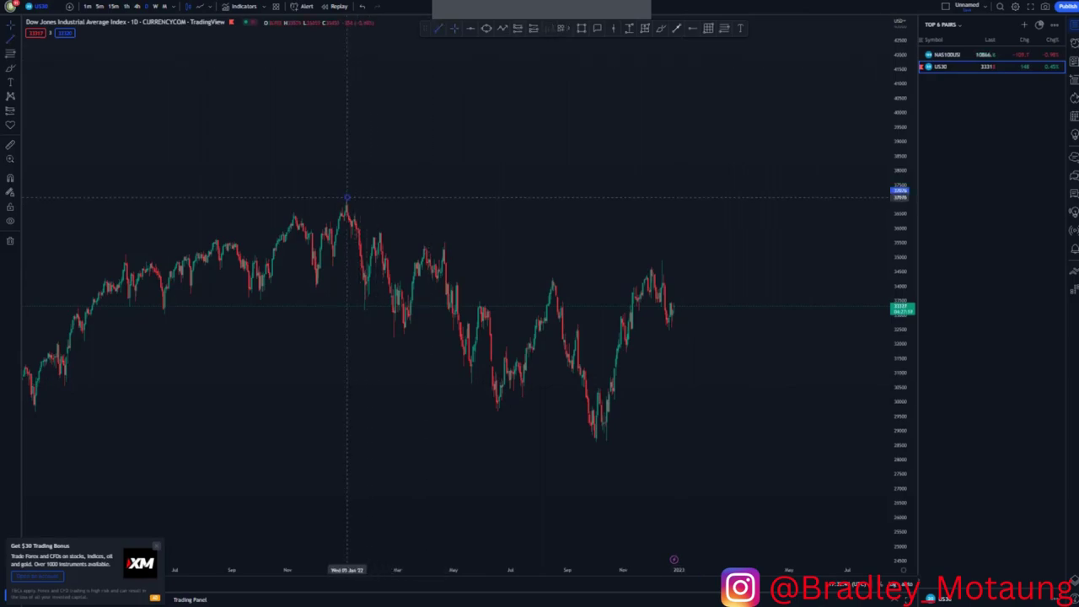
left_click(346, 198)
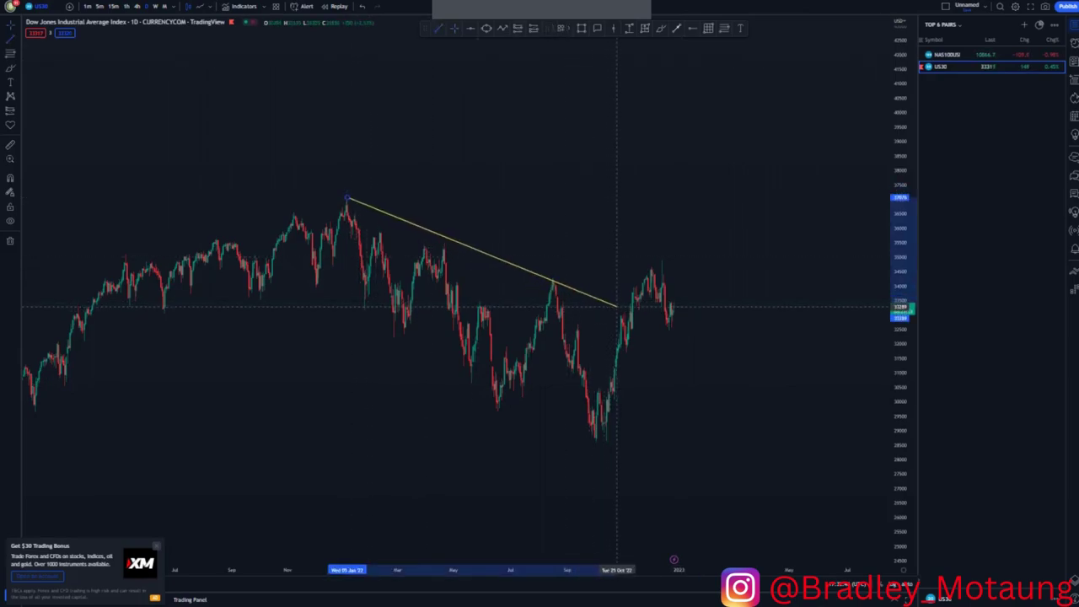
left_click(617, 301)
left_click_drag(618, 303, 616, 307)
left_click(622, 248)
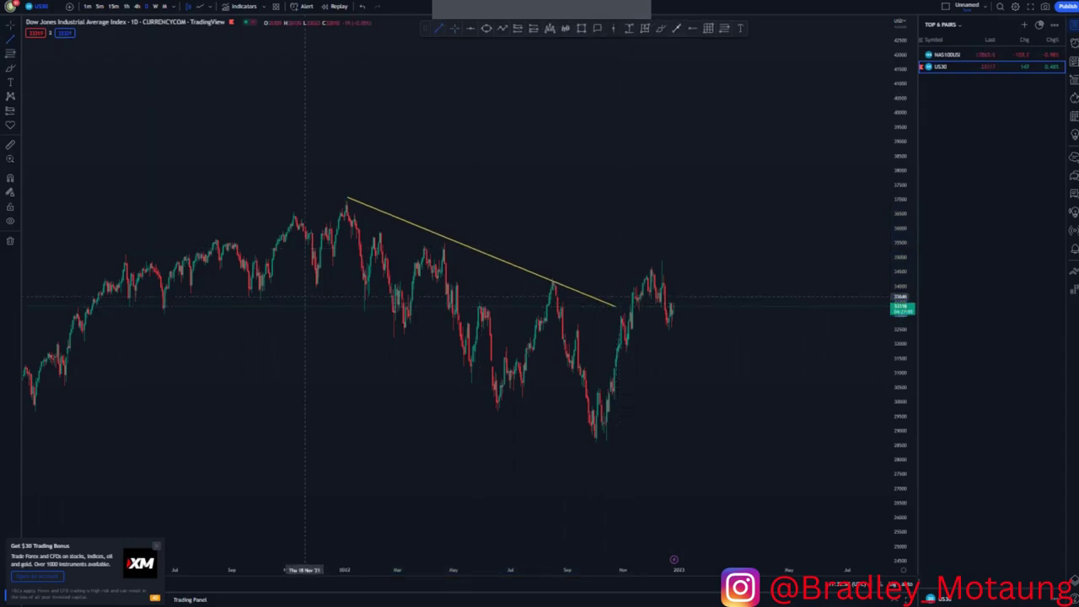
- Draw a lower channel trendline from the September 2021 low at about 33,620 down to about 28,000 in early October 2022
left_click(248, 299)
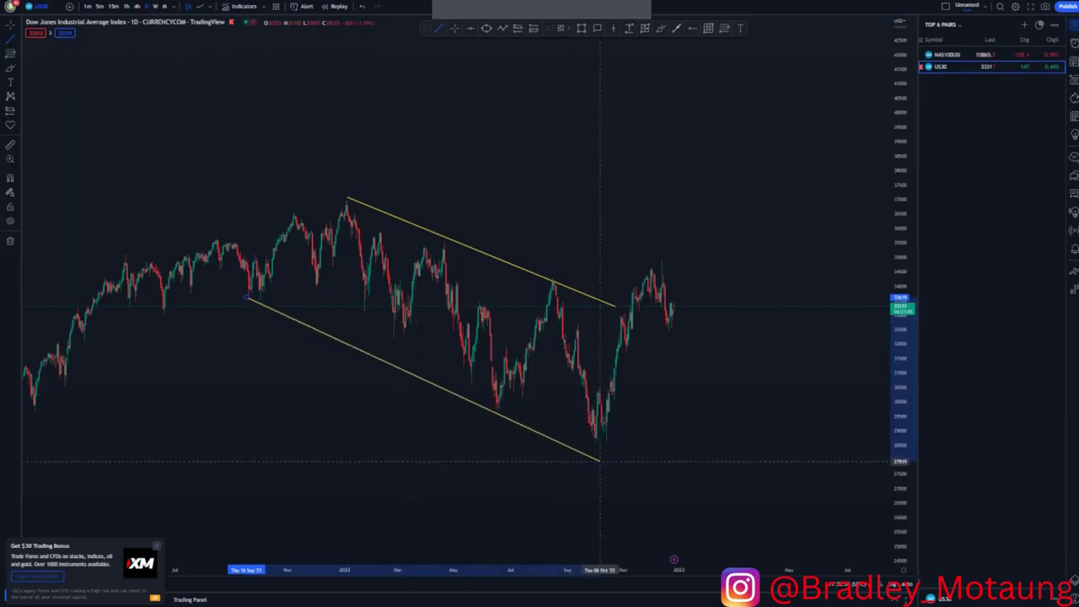
left_click(602, 460)
left_click(658, 453)
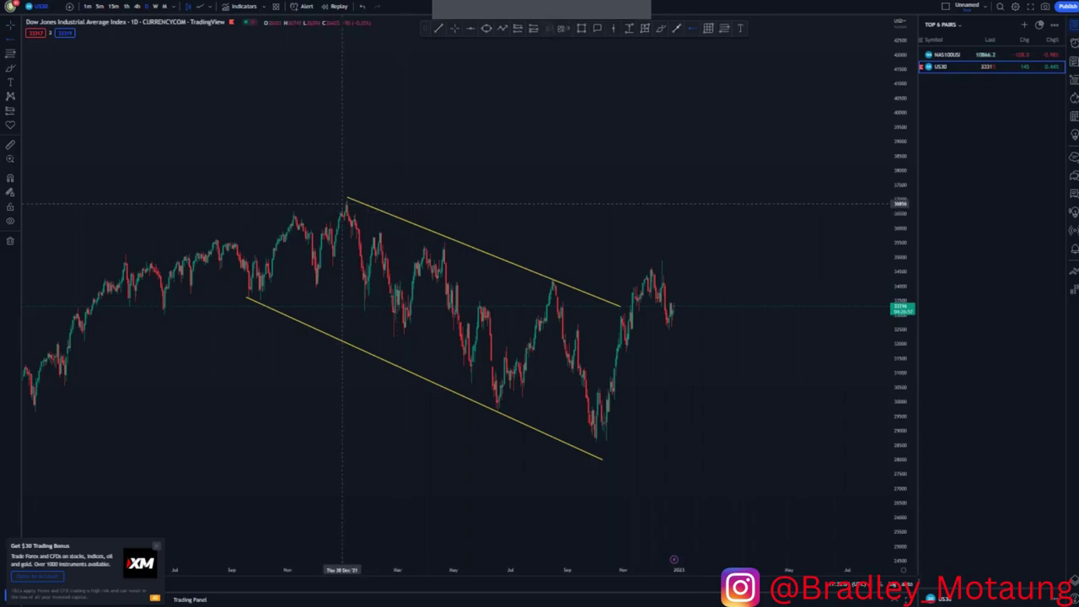
- Place horizontal rays from the January 2022 peak at about 37,000 and the early November 2022 low at about 31,750
left_click(346, 200)
left_click(408, 207)
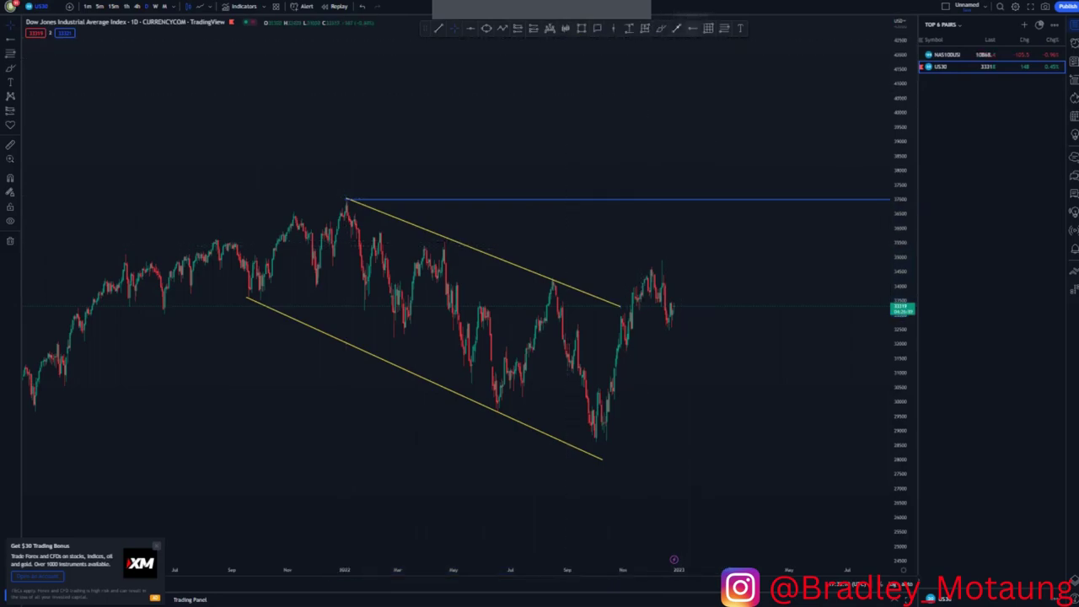
left_click(624, 352)
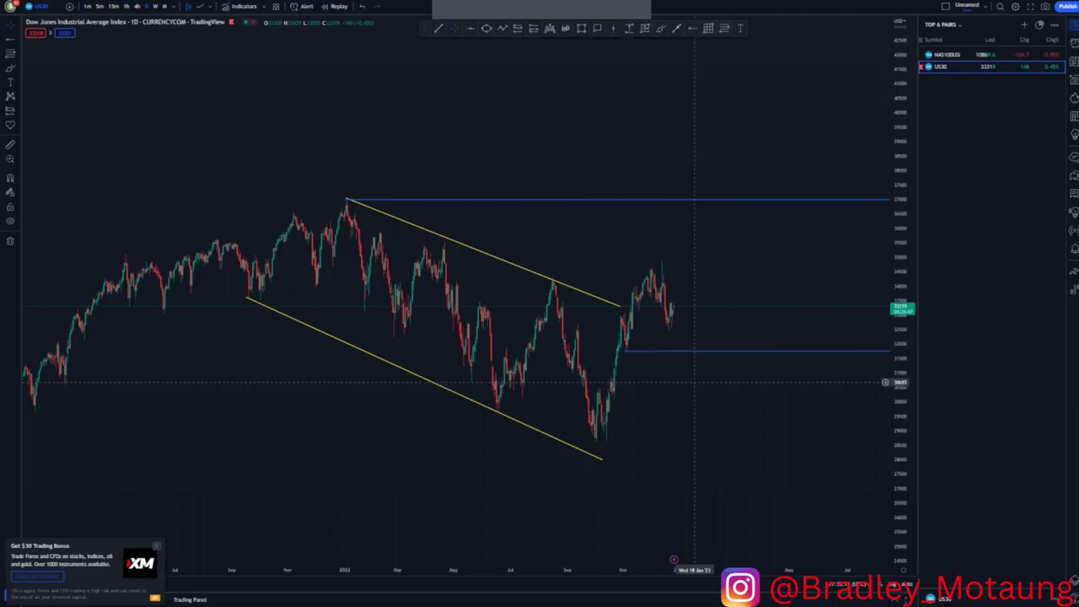
- Project a drop arrow from the current price to the lower ray and brush a W-shaped path rising to the 37,000 ray
left_click(675, 307)
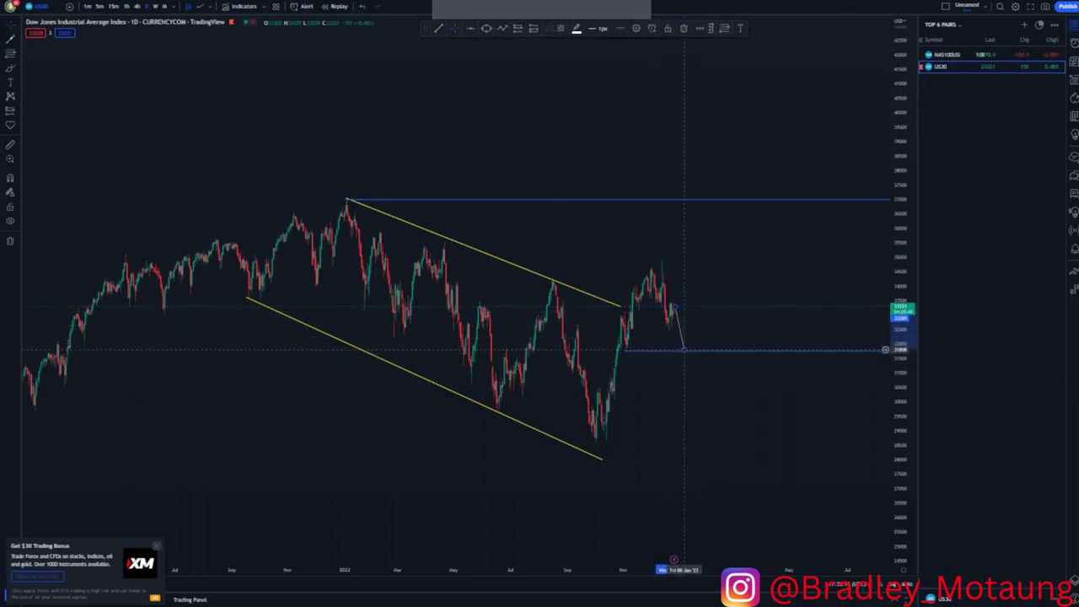
left_click(684, 346)
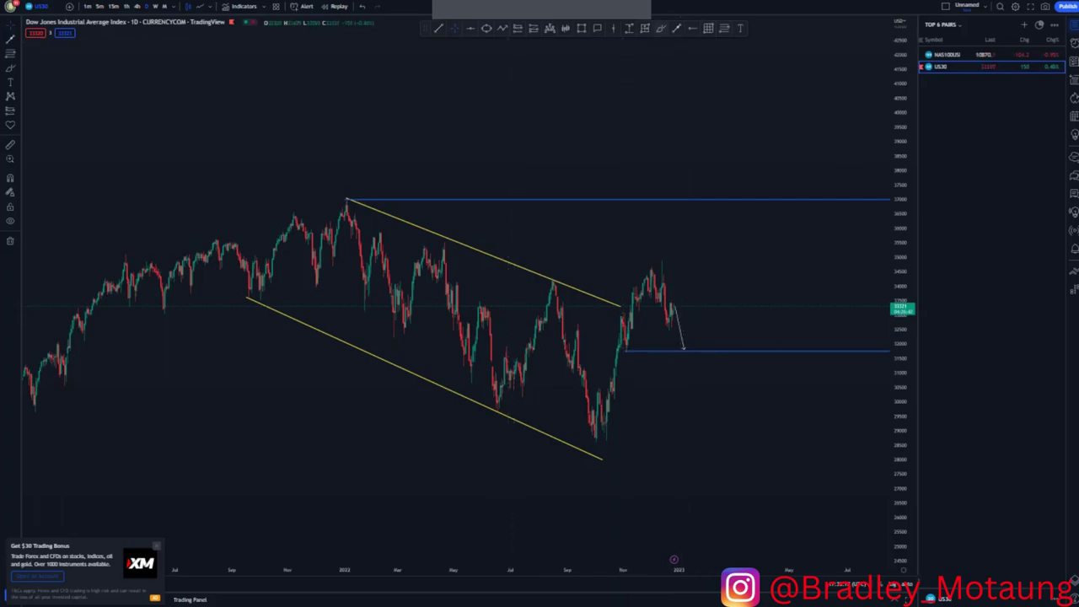
left_click(598, 436)
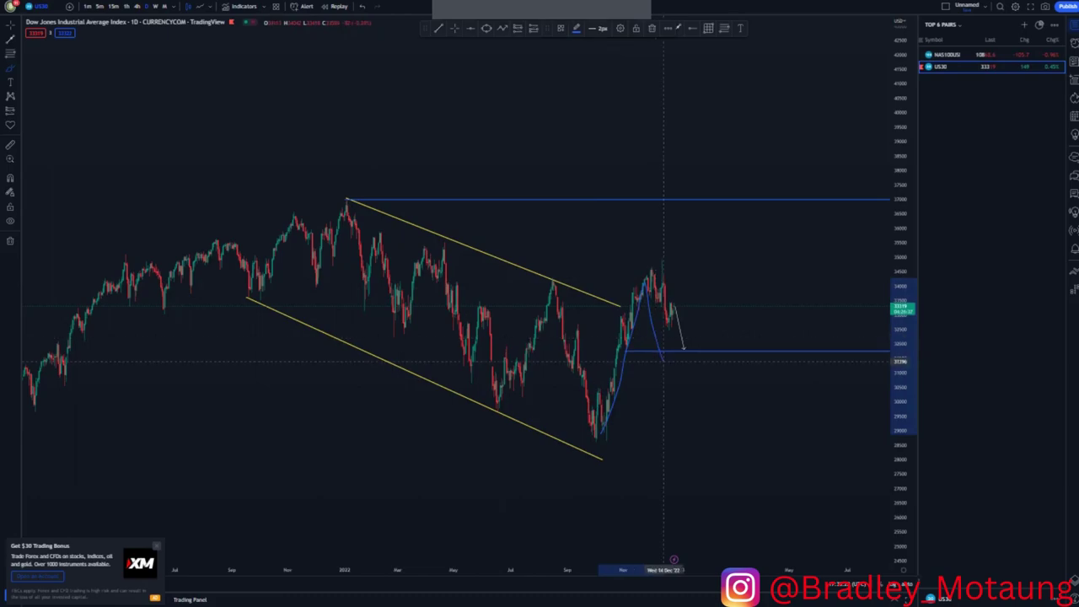
left_click(697, 358)
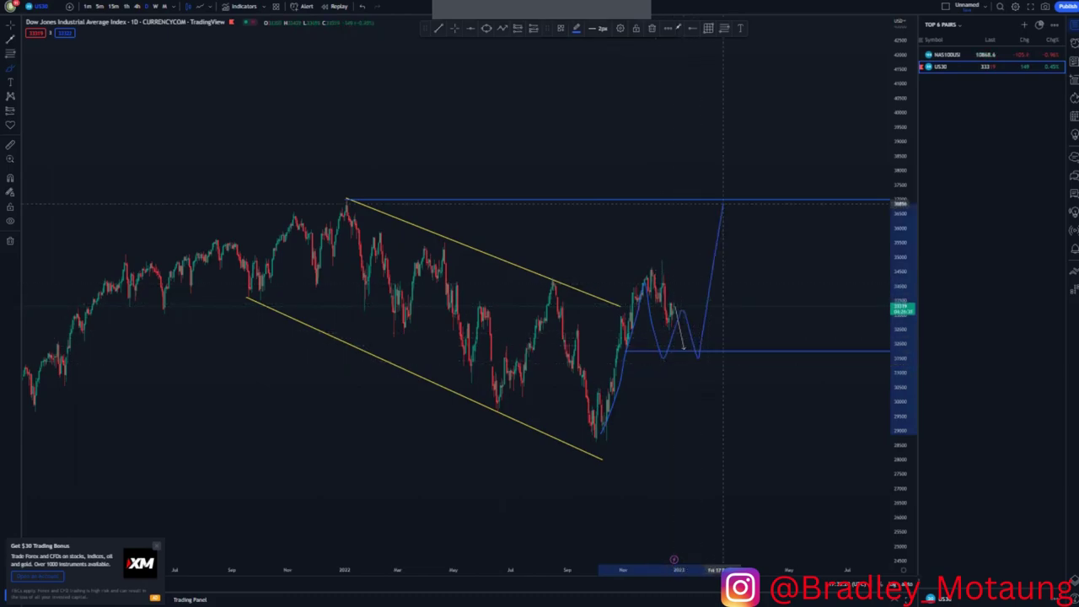
double_click(711, 211)
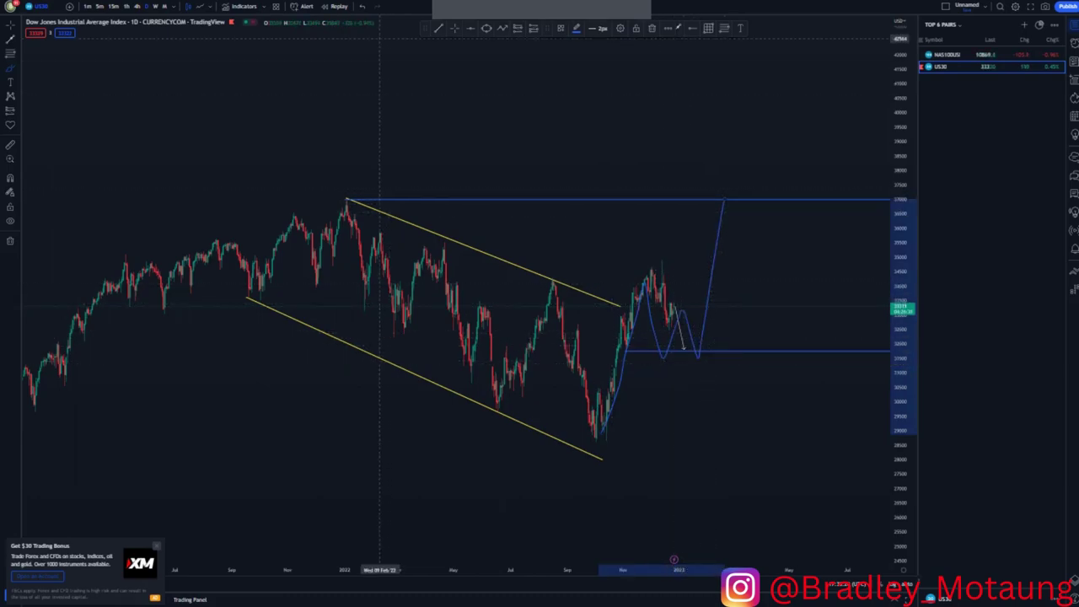
- Remove the brushed price path and the drop arrow
key("Delete")
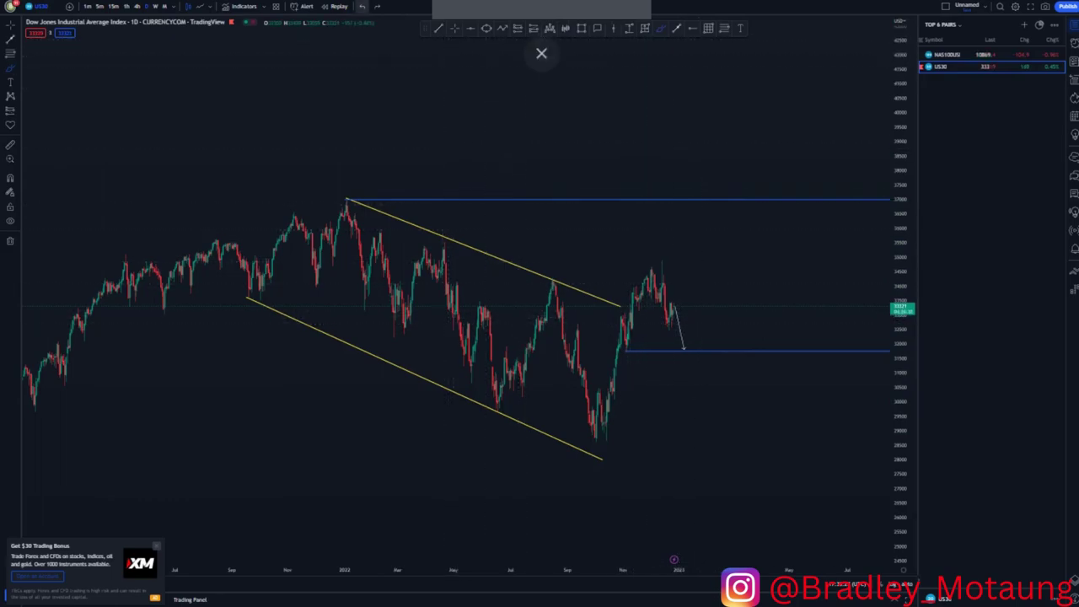
left_click(677, 323)
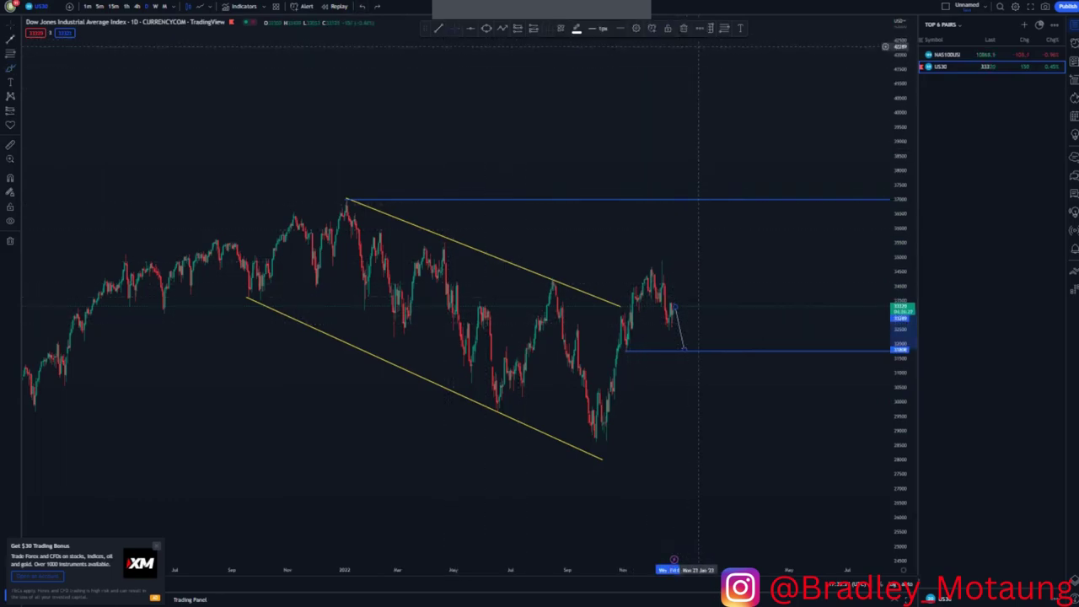
- Place a horizontal ray from the mid-August 2022 high at about 34,300
scroll(650, 392, "up", 3)
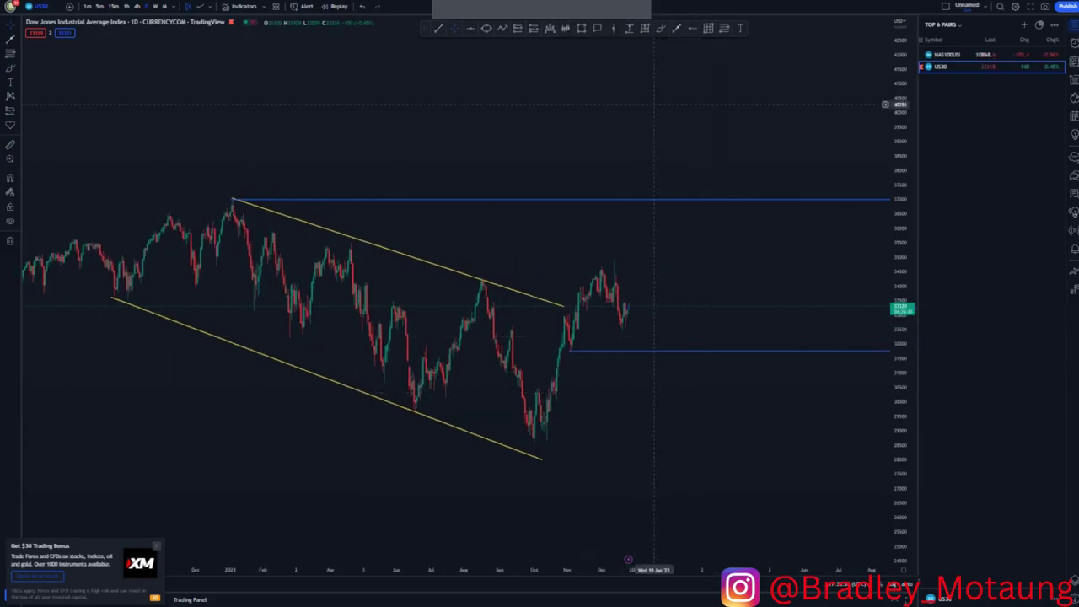
left_click(480, 277)
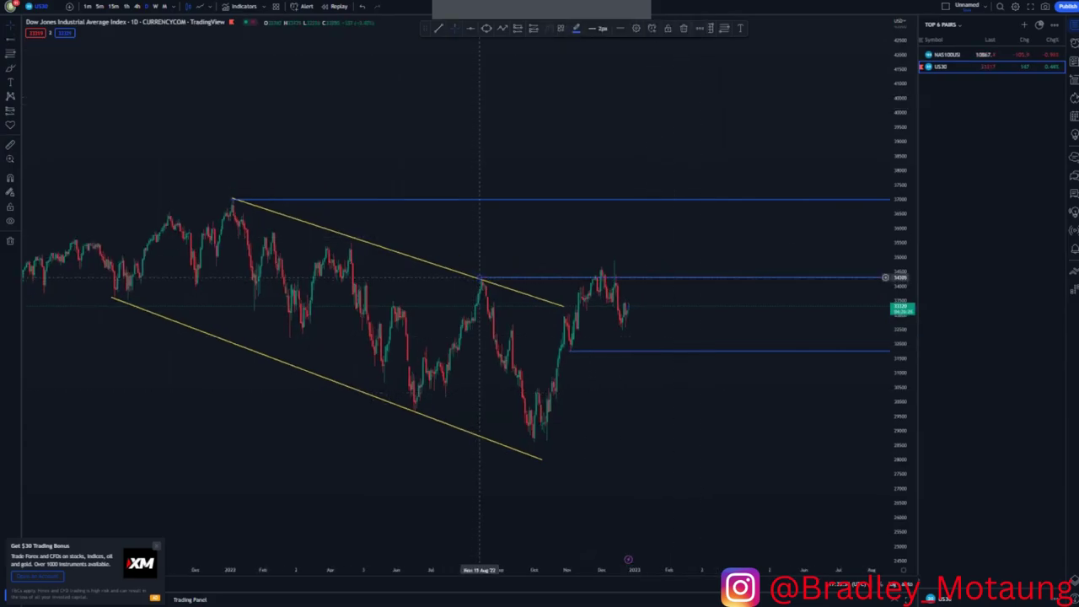
left_click(521, 211)
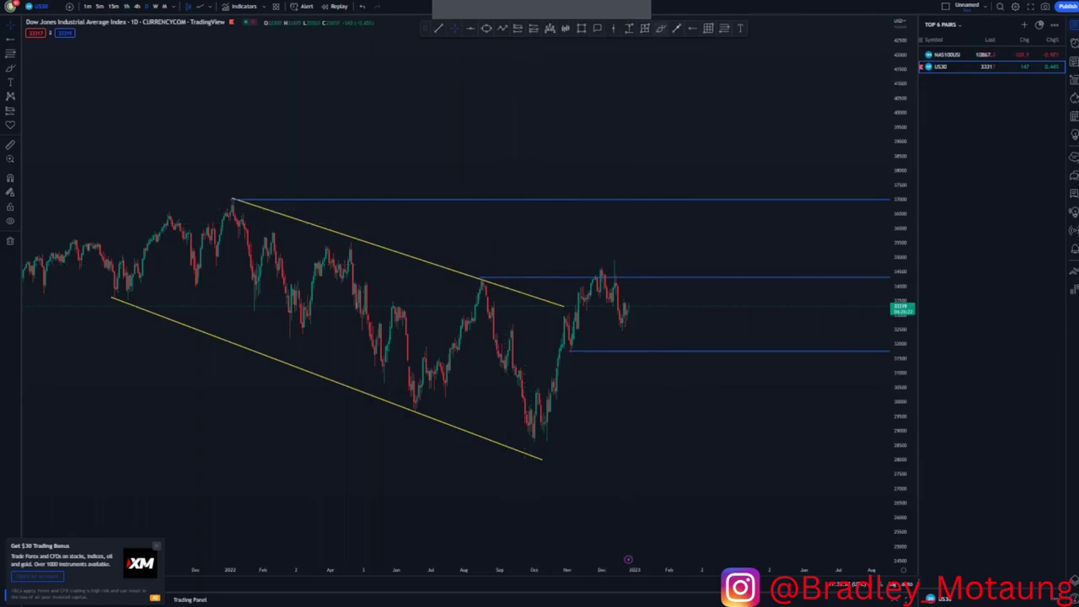
- Circle the August high and the mid-December peak with the Brush, and undo the marks
left_click(497, 278)
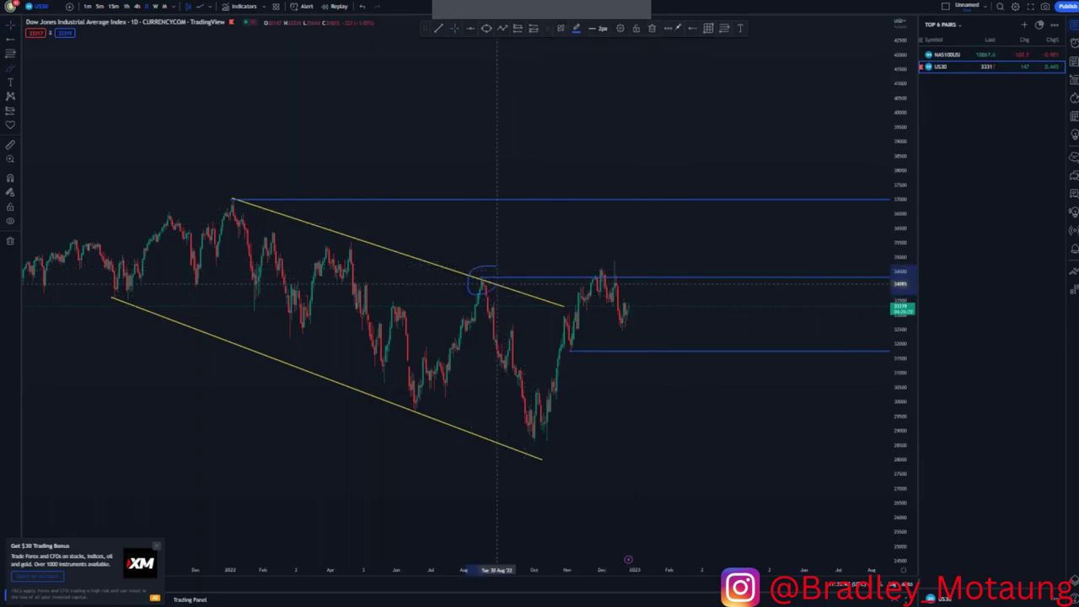
mouse_move(611, 251)
left_mouse_down()
mouse_move(599, 274)
mouse_move(609, 259)
left_mouse_up()
left_click(363, 7)
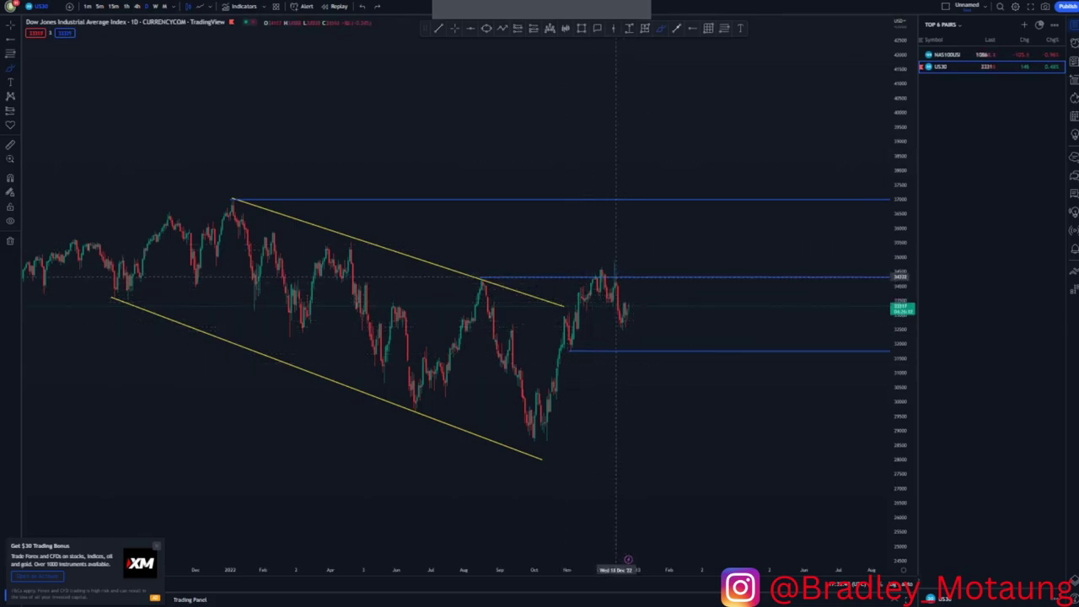
- Switch the US30 chart to the 4-hour timeframe
mouse_move(541, 53)
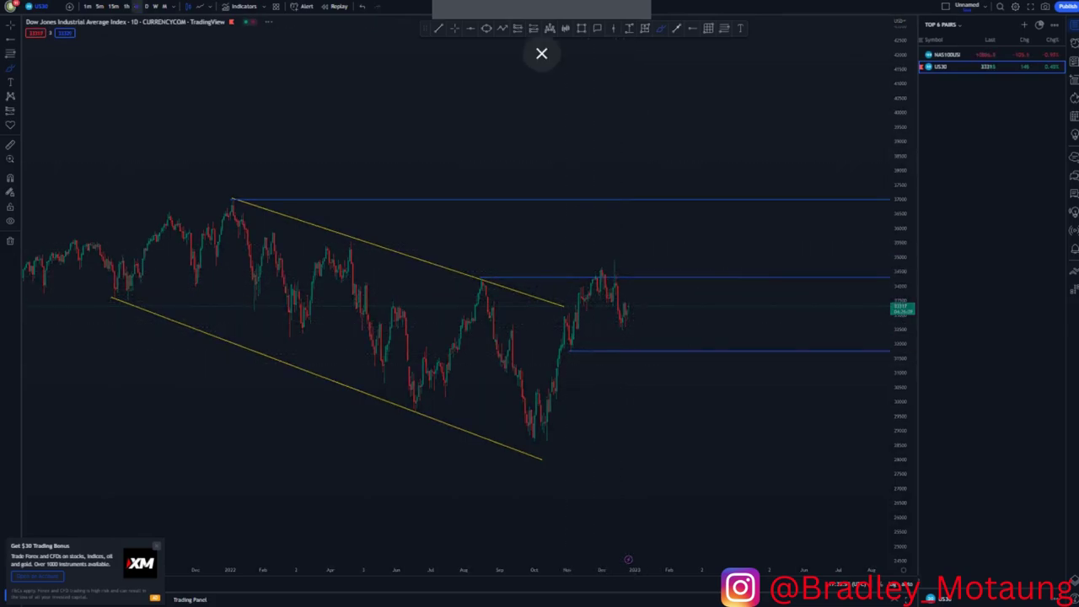
type("240")
key("Return")
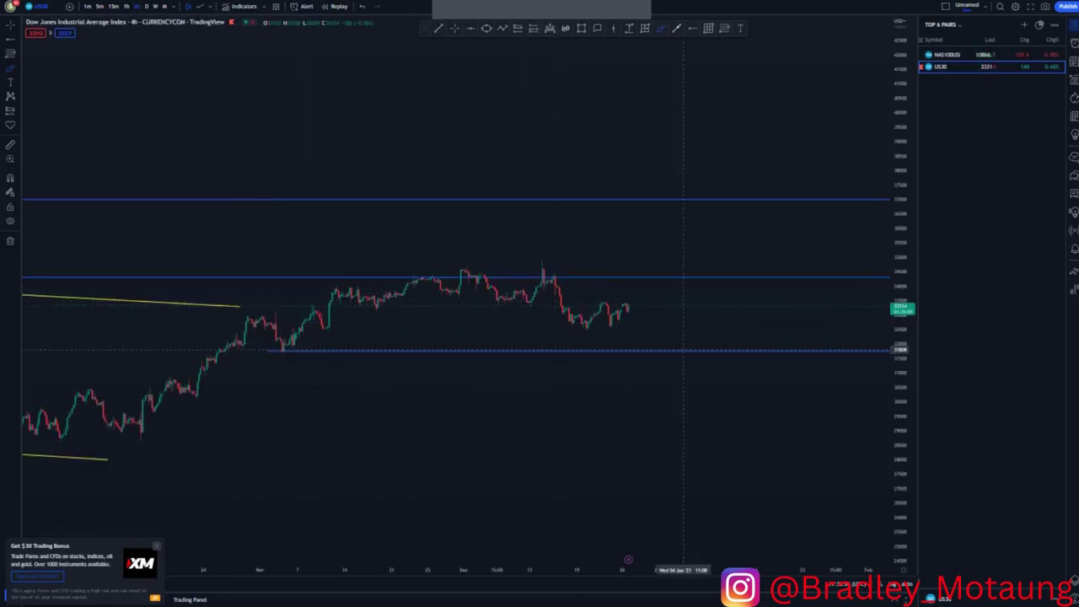
- Draw an ascending trendline from the 3 November low at about 31,705 to about 33,454 on 15 December
left_click_drag(900, 421, 901, 270)
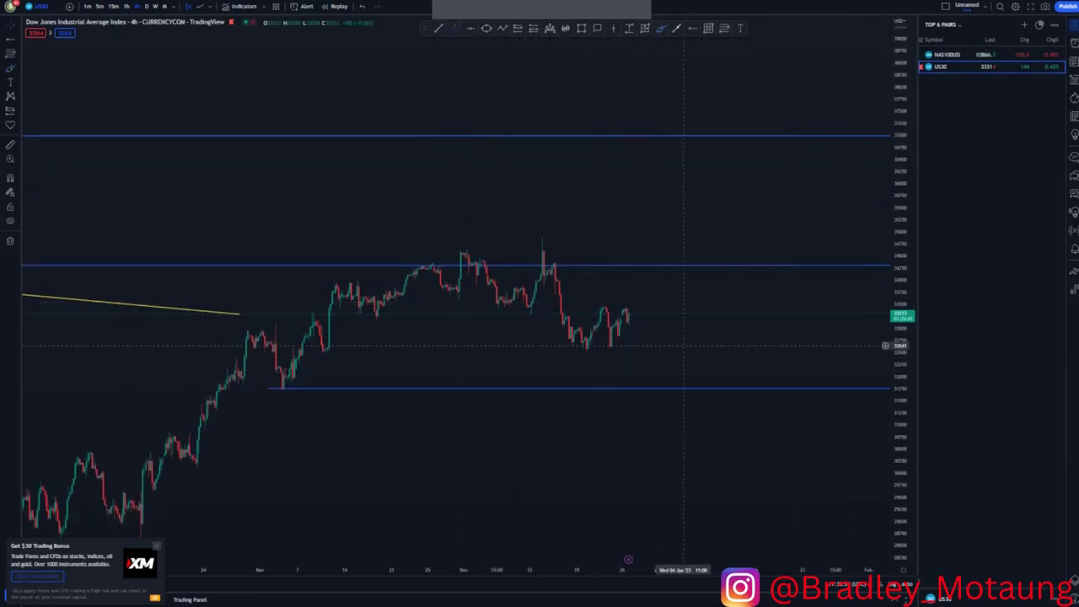
scroll(684, 346, "down", 2)
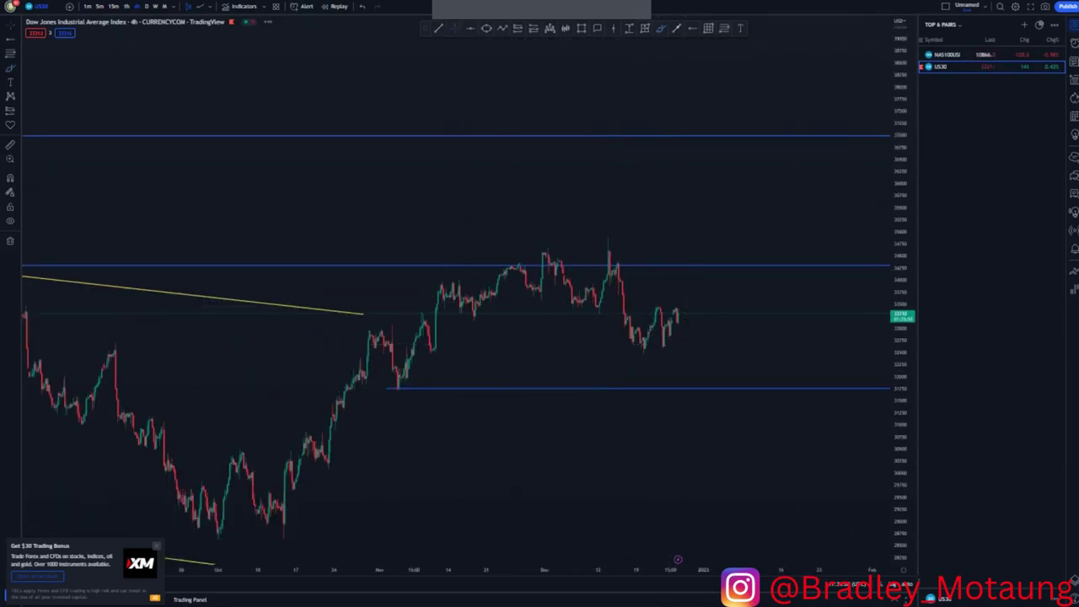
left_click_drag(900, 341, 901, 427)
left_click_drag(608, 424, 630, 388)
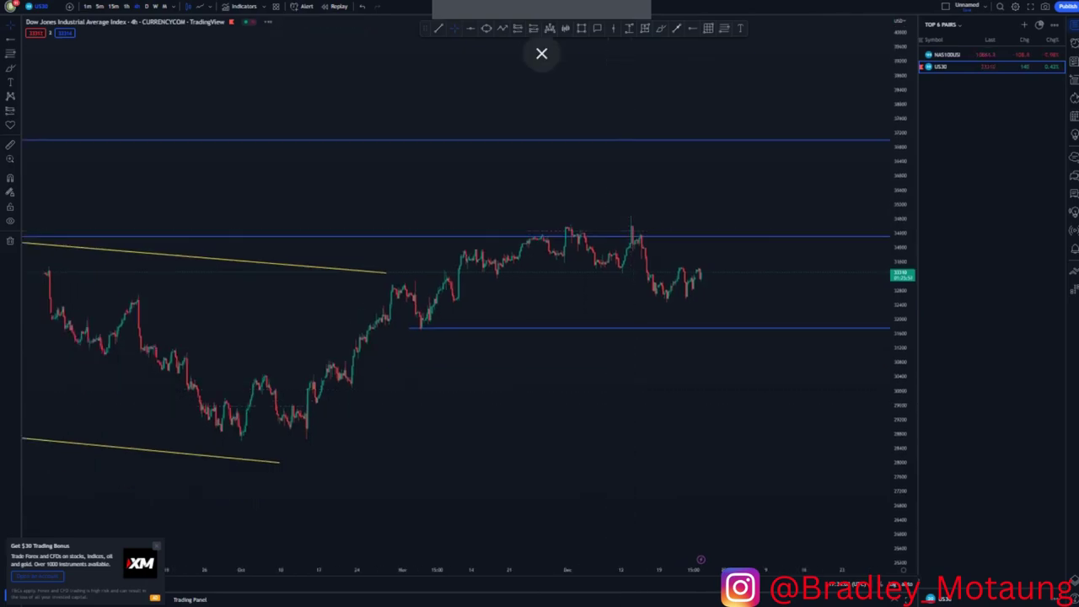
left_click(438, 29)
left_click_drag(420, 328, 642, 270)
left_click(644, 268)
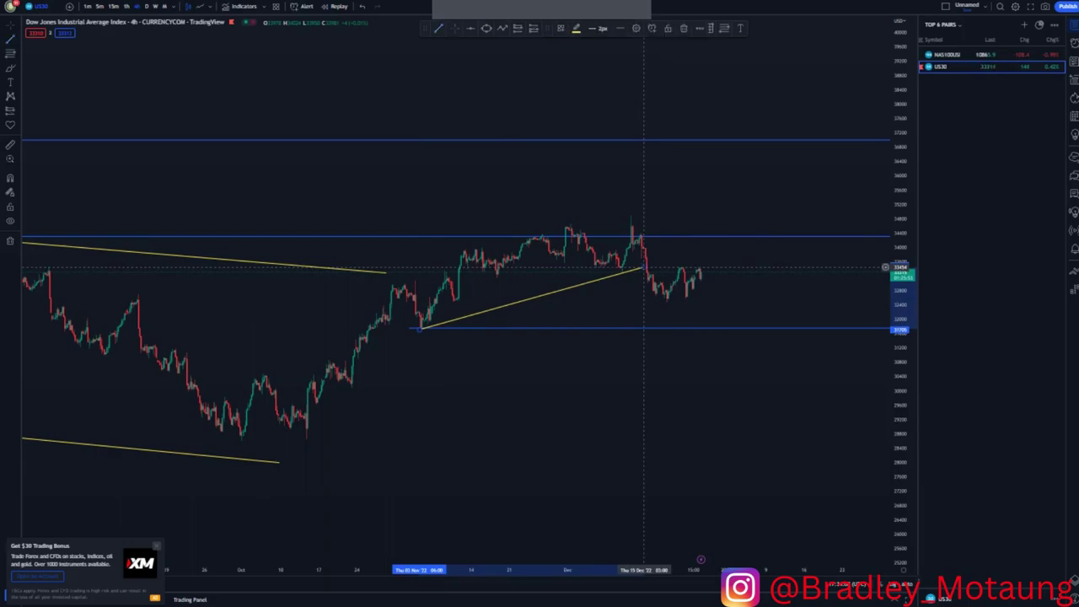
- Draw the rising channel's upper trendline across the November and December highs, from about 33,600 to about 35,100
left_click_drag(900, 402, 901, 305)
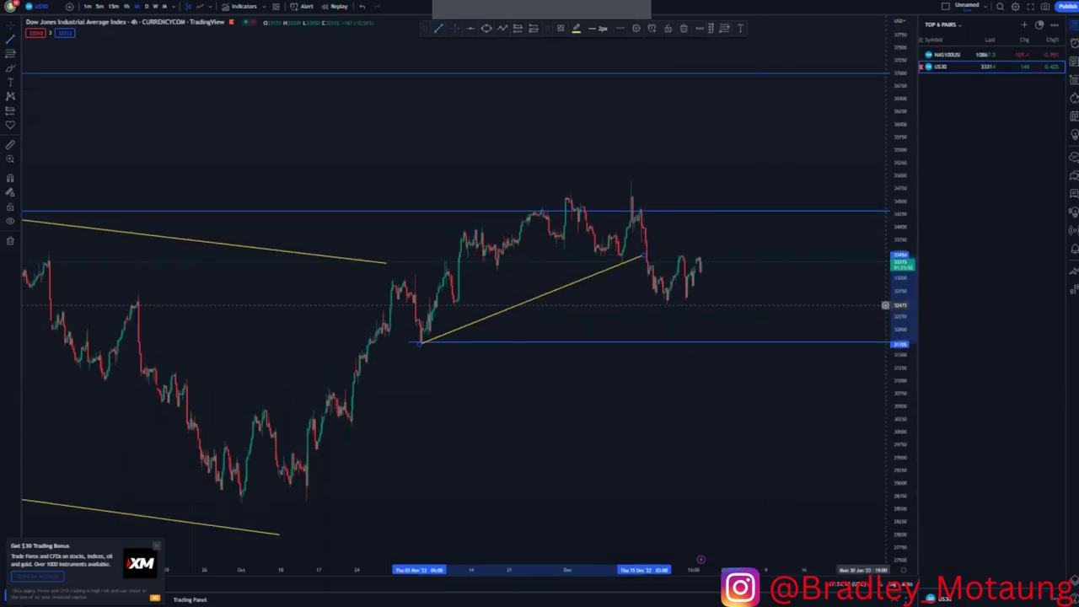
left_click(438, 28)
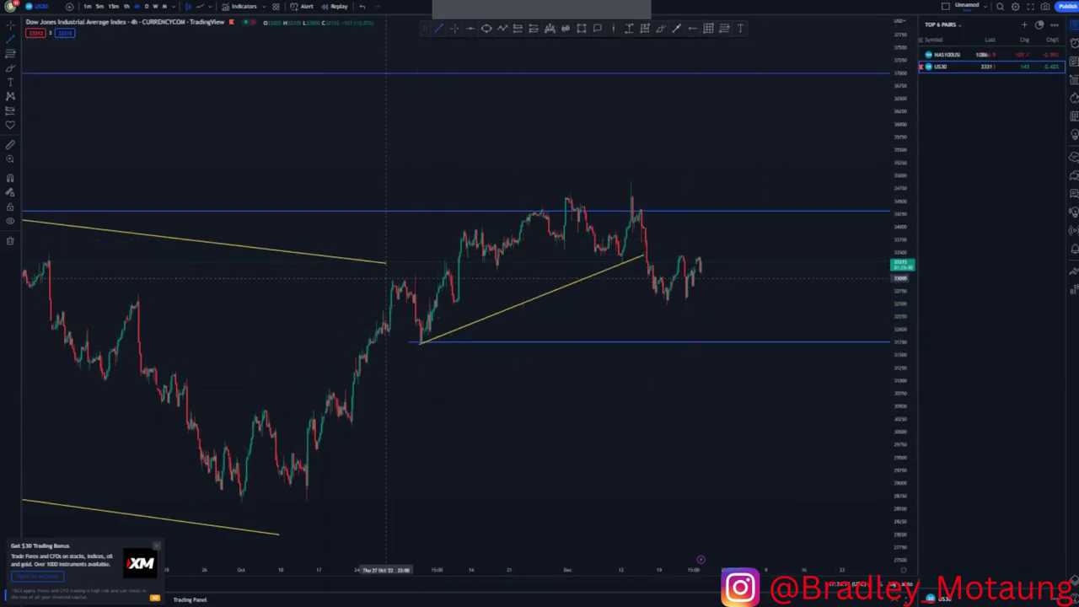
mouse_move(387, 278)
left_mouse_down()
mouse_move(578, 184)
mouse_move(628, 175)
left_mouse_up()
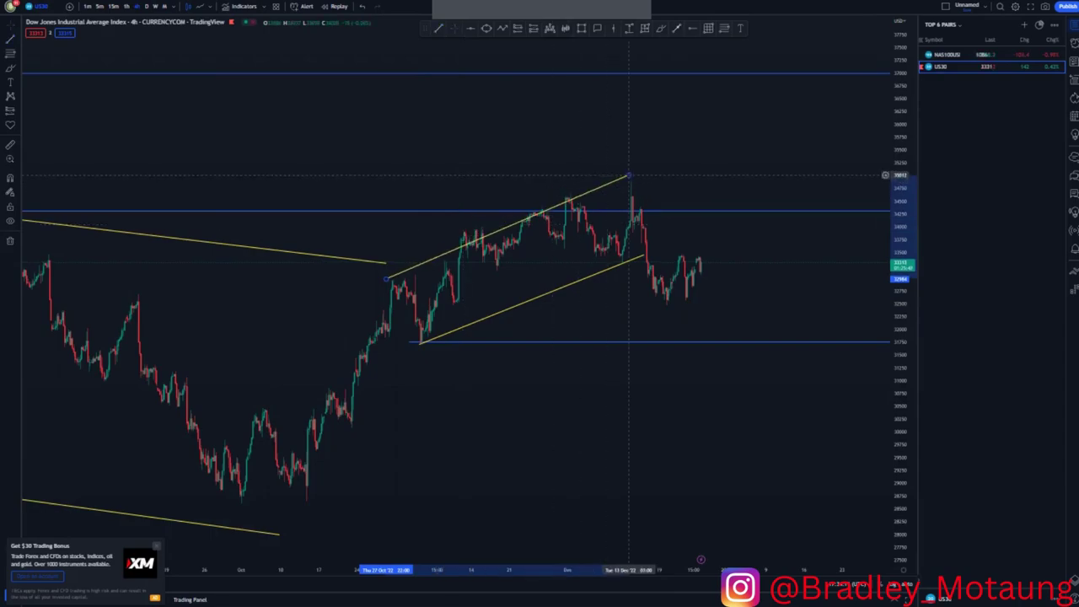
left_click_drag(387, 278, 403, 248)
left_click_drag(626, 175, 637, 171)
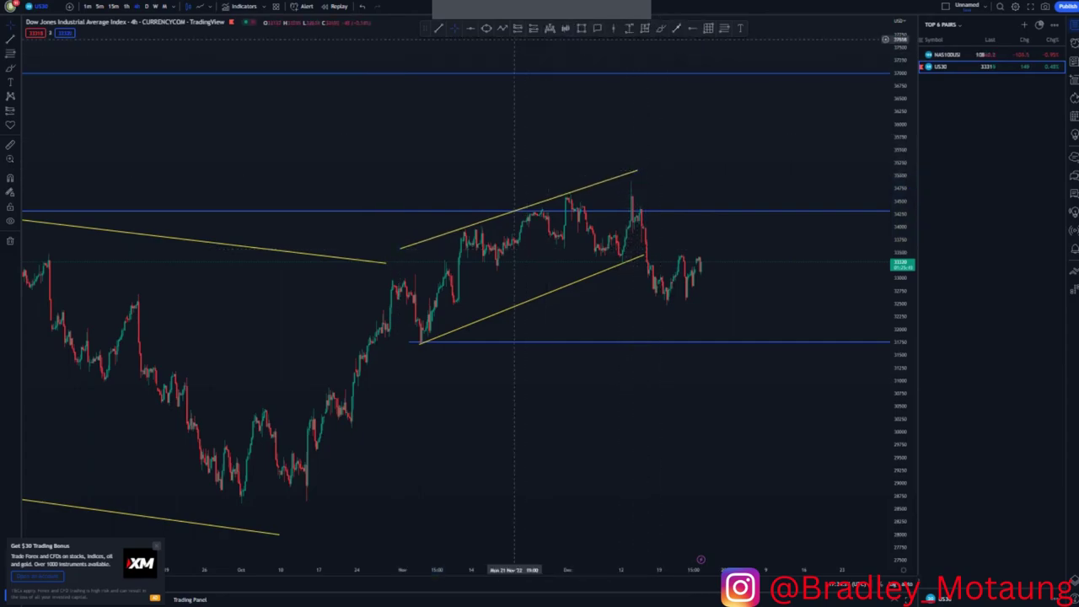
- Mark the mid-November, early December and mid-December highs with Brush circles and a horizontal stroke, and undo the marks
mouse_move(474, 216)
left_mouse_down()
mouse_move(453, 244)
mouse_move(473, 218)
left_mouse_up()
mouse_move(560, 198)
left_mouse_down()
mouse_move(567, 187)
mouse_move(577, 200)
left_mouse_up()
left_click_drag(571, 191, 667, 192)
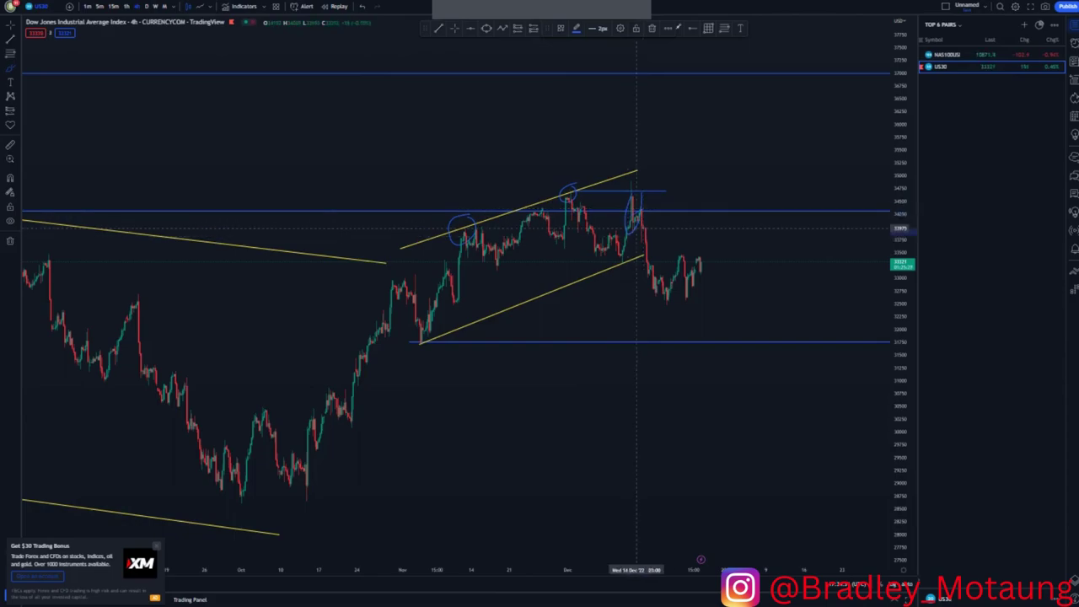
left_click(363, 7)
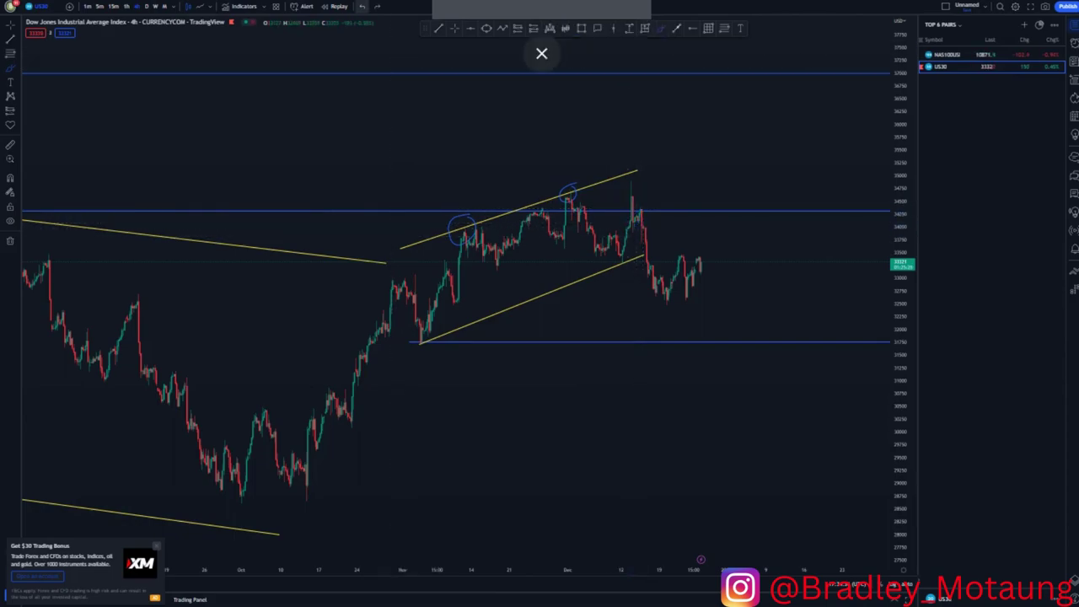
left_click(363, 7)
- Delete the August high's horizontal ray and place a ray from the early December high at about 34,640
left_click(455, 28)
left_click(457, 211)
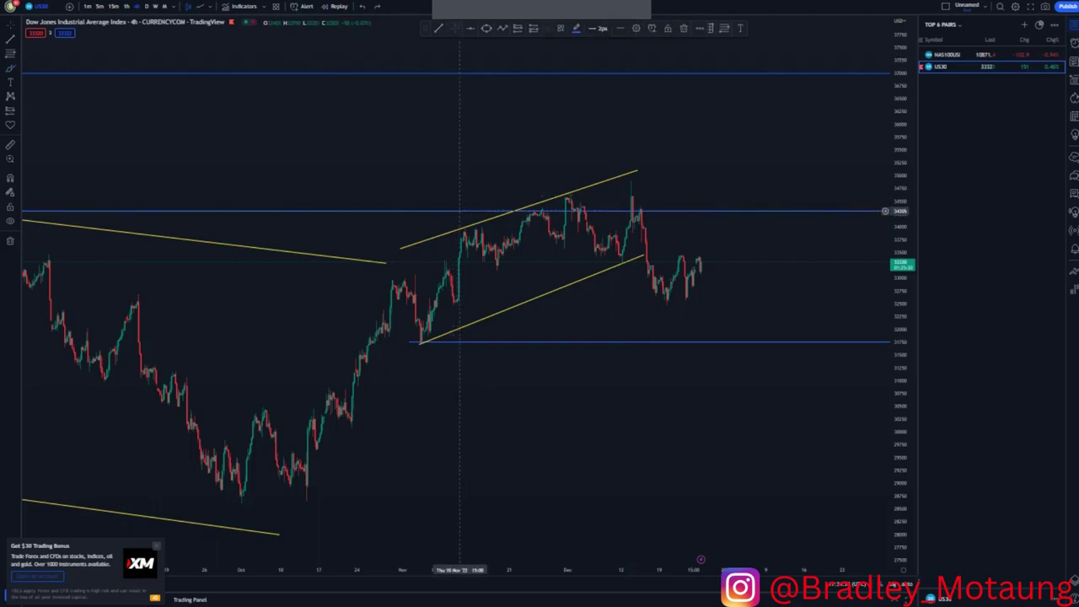
key("Delete")
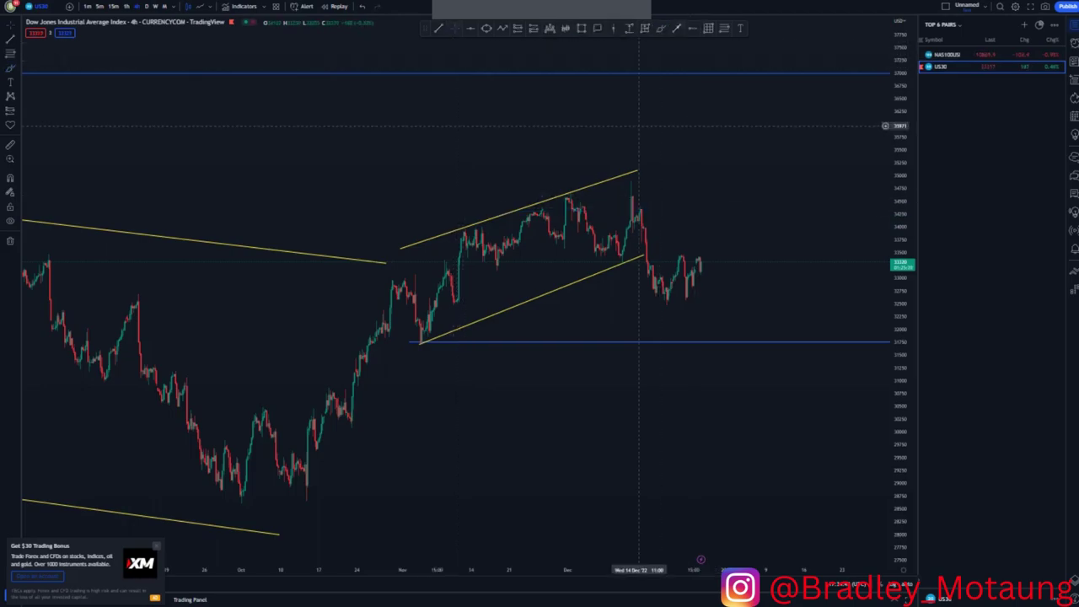
left_click(570, 194)
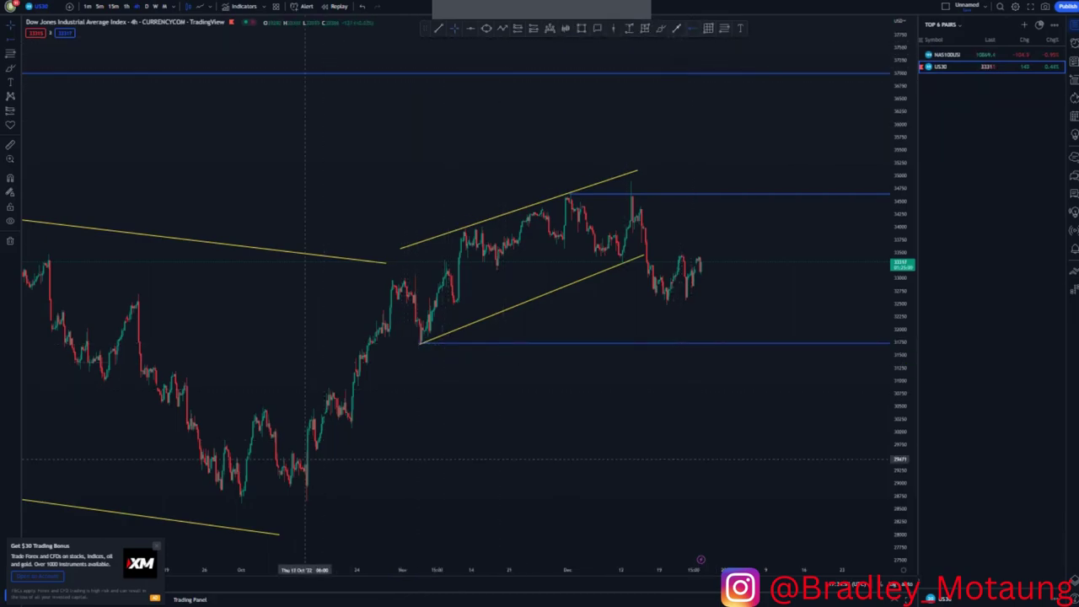
- Place a horizontal ray from the early October low at about 28,640 and nudge its start onto the low
left_click(241, 501)
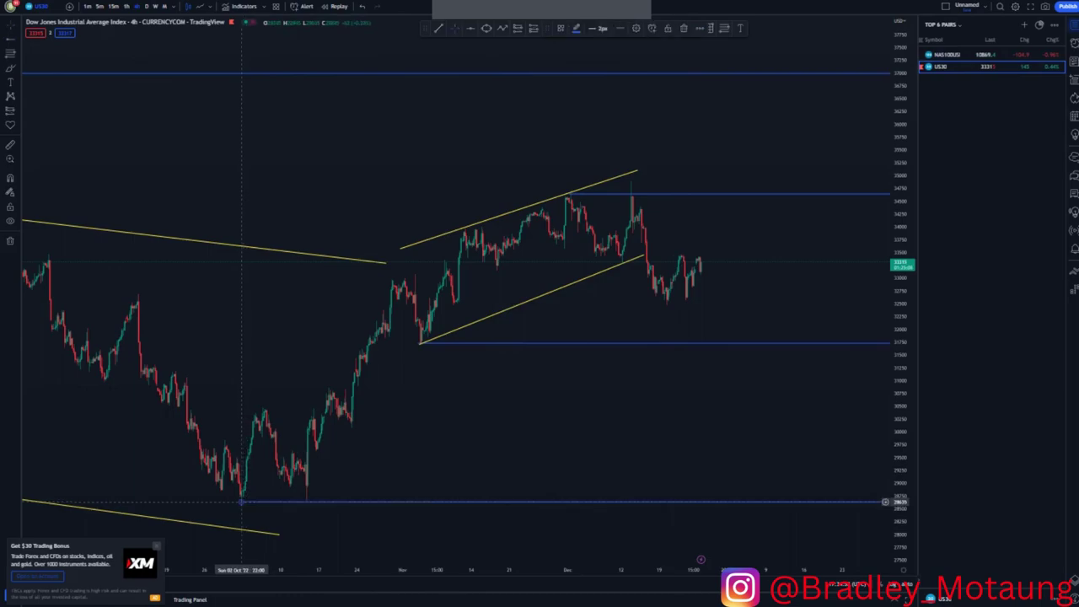
left_click_drag(241, 502, 238, 501)
left_click(444, 450)
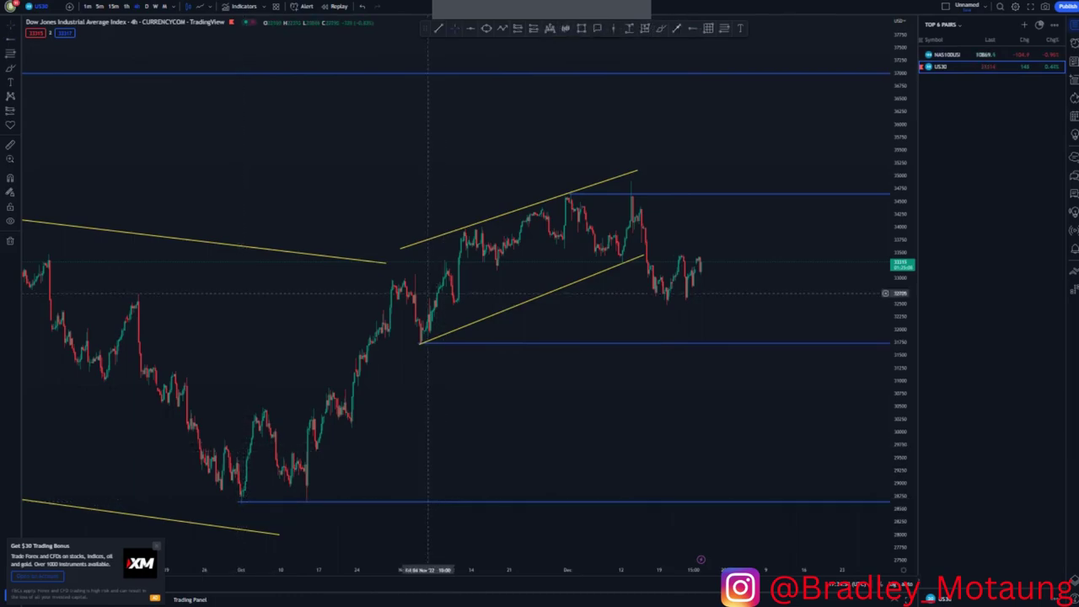
- Brush a falling curve beside the August-to-October decline, from about 34,100 down to about 30,250
scroll(470, 454, "down", 4)
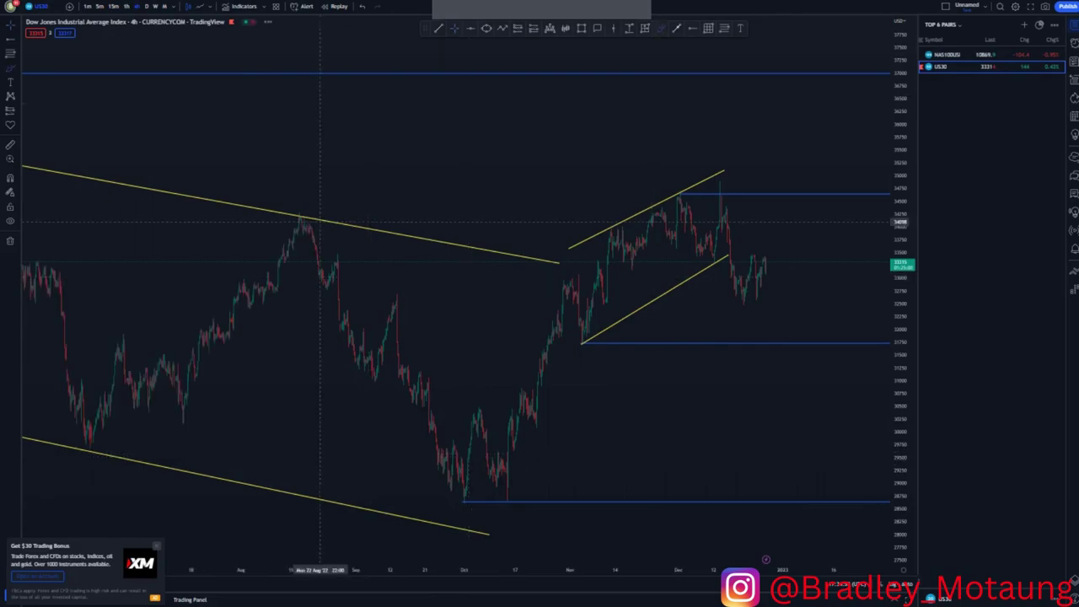
left_click(320, 221)
left_click(518, 414)
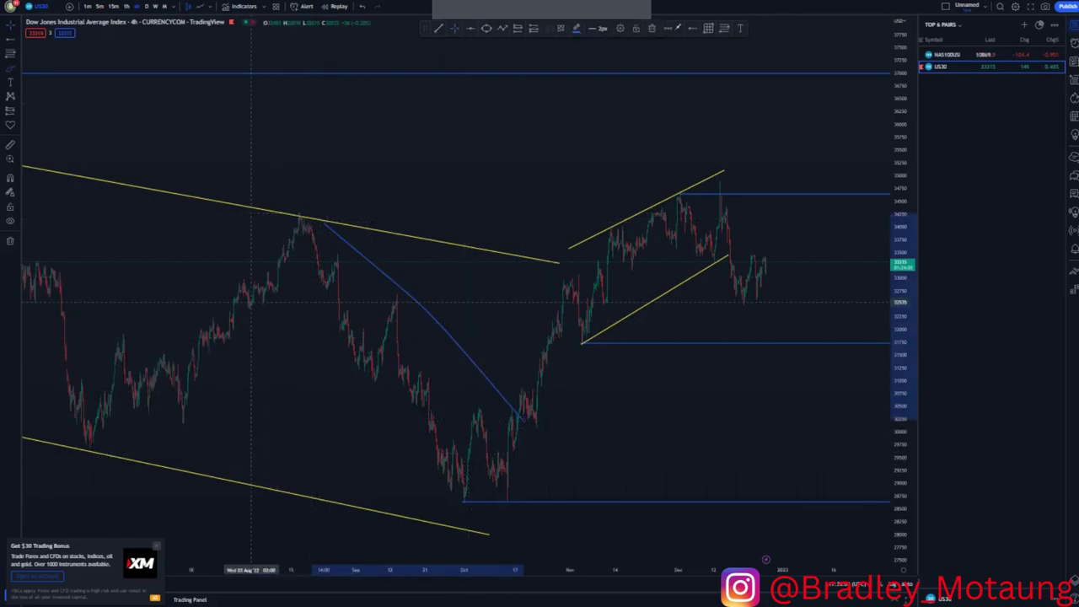
- Brush a second falling curve below the August-to-October decline, down to about 28,870, add further strokes, and undo all the Brush marks
left_click(250, 301)
left_click(473, 489)
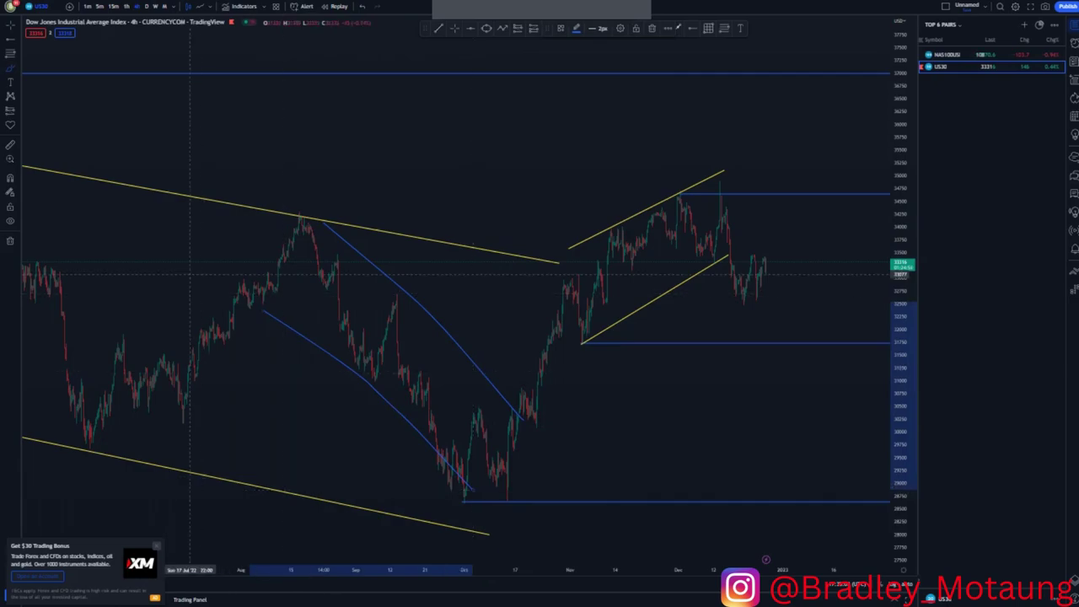
mouse_move(458, 291)
left_mouse_down()
mouse_move(436, 276)
mouse_move(439, 417)
left_mouse_up()
mouse_move(728, 173)
left_mouse_down()
mouse_move(666, 331)
mouse_move(730, 196)
left_mouse_up()
double_click(362, 6)
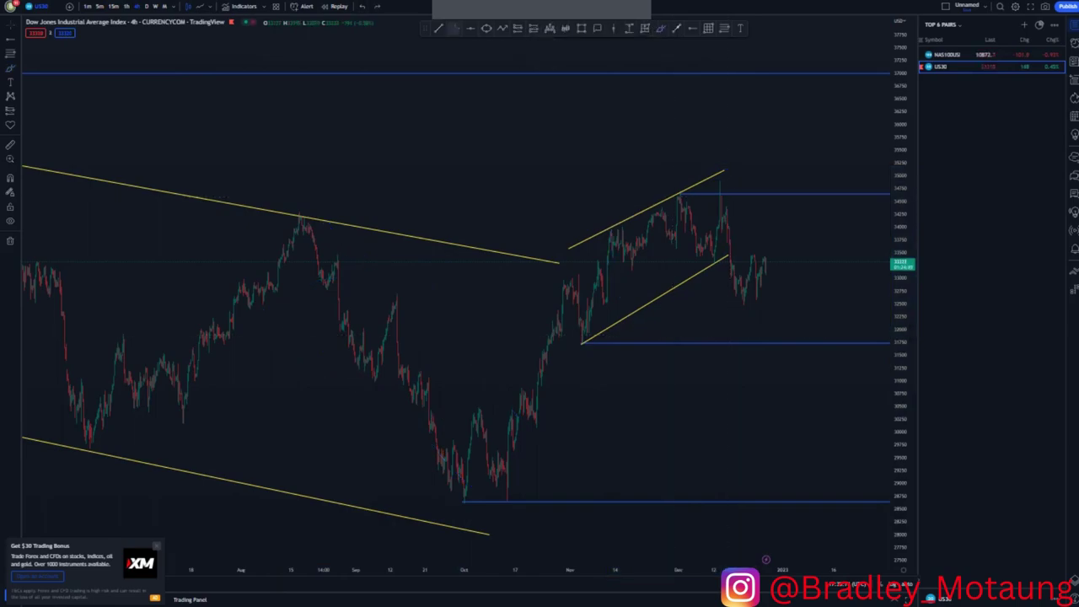
- Switch the US30 chart to the 1-hour timeframe and stretch the price scale around the December candles
scroll(477, 259, "up", 4)
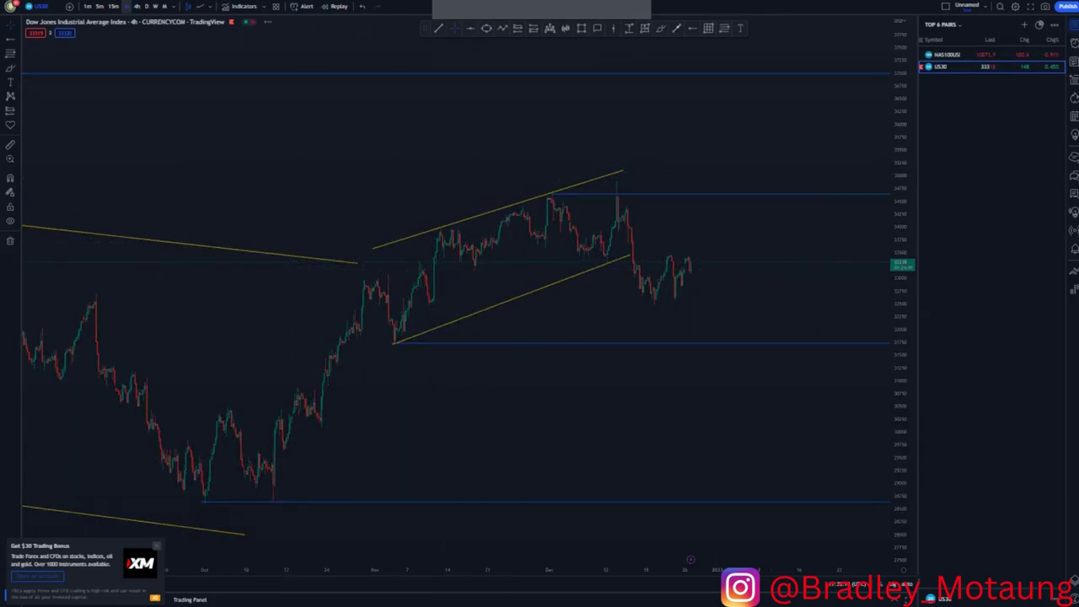
type("1h")
key("Return")
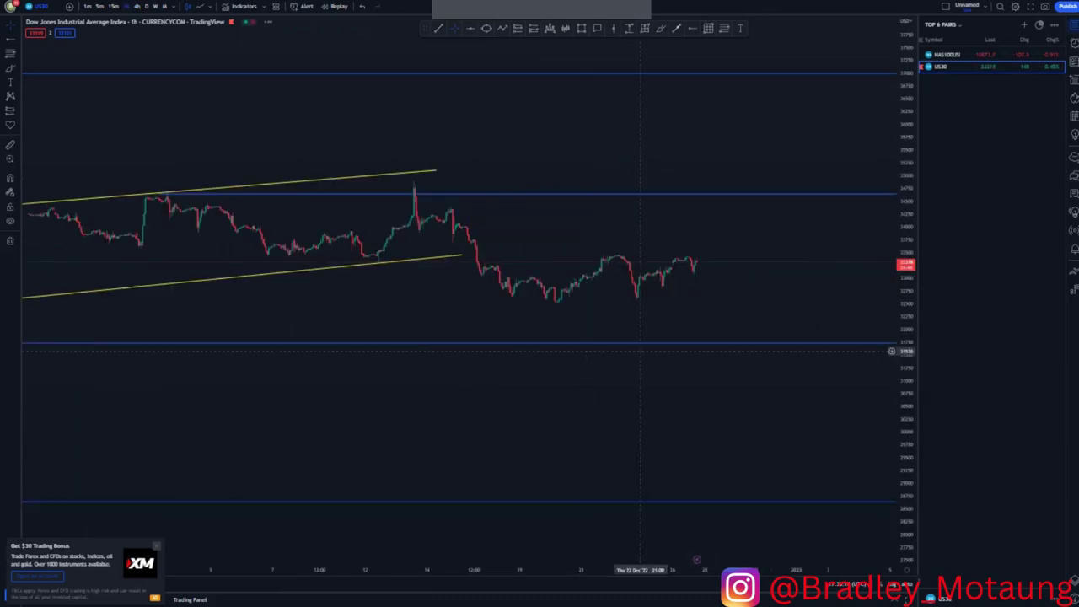
left_click_drag(907, 444, 906, 270)
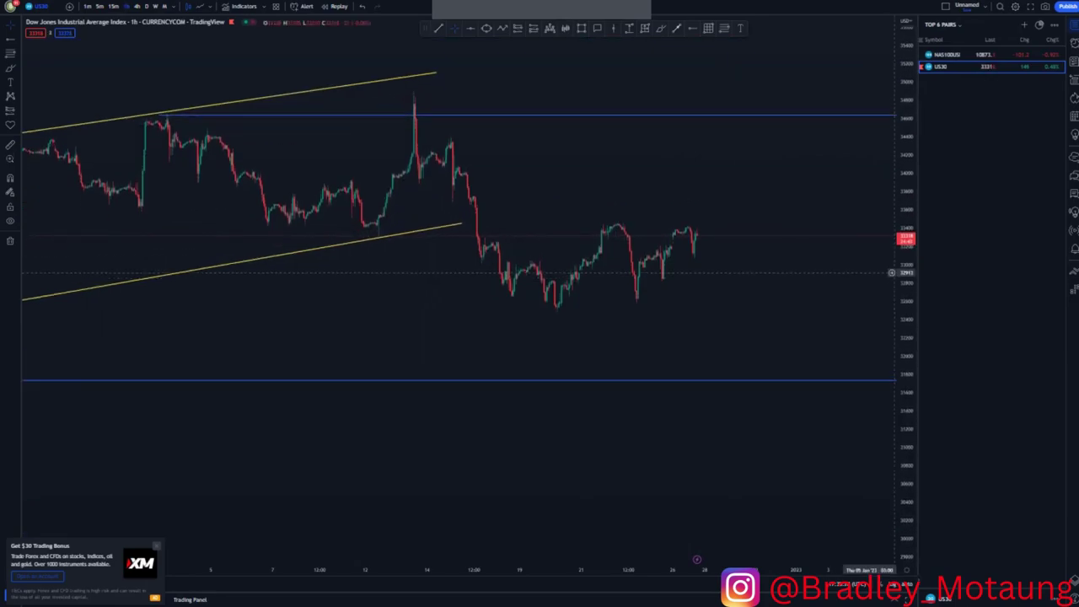
left_click_drag(906, 374, 906, 337)
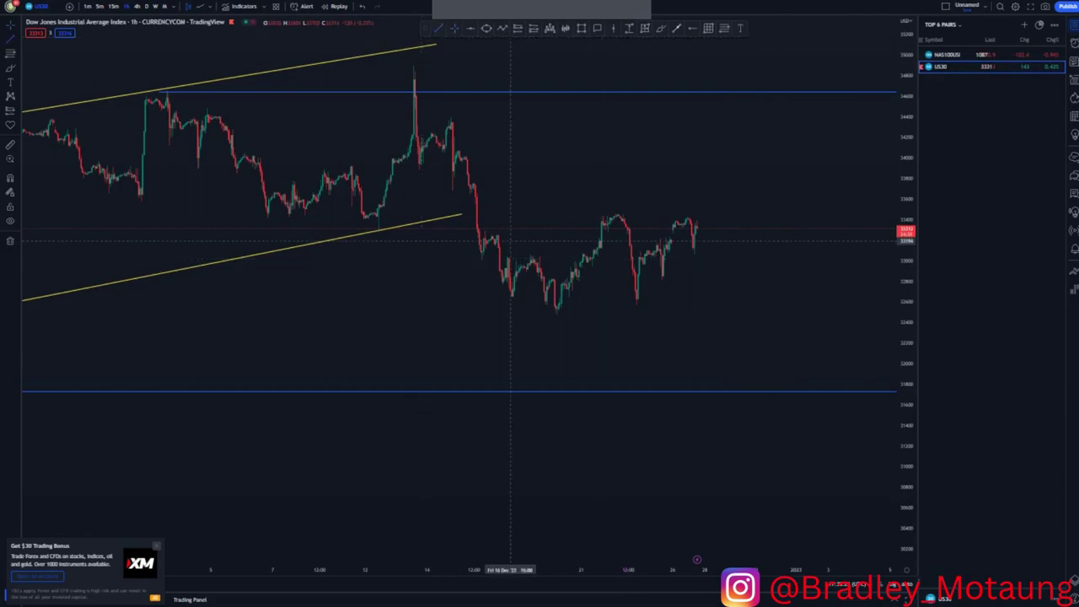
- Draw channel lines from about 33,300 to 33,590 and 32,440 to 32,690 around late December, plus a horizontal ray at about 33,740
left_click(485, 227)
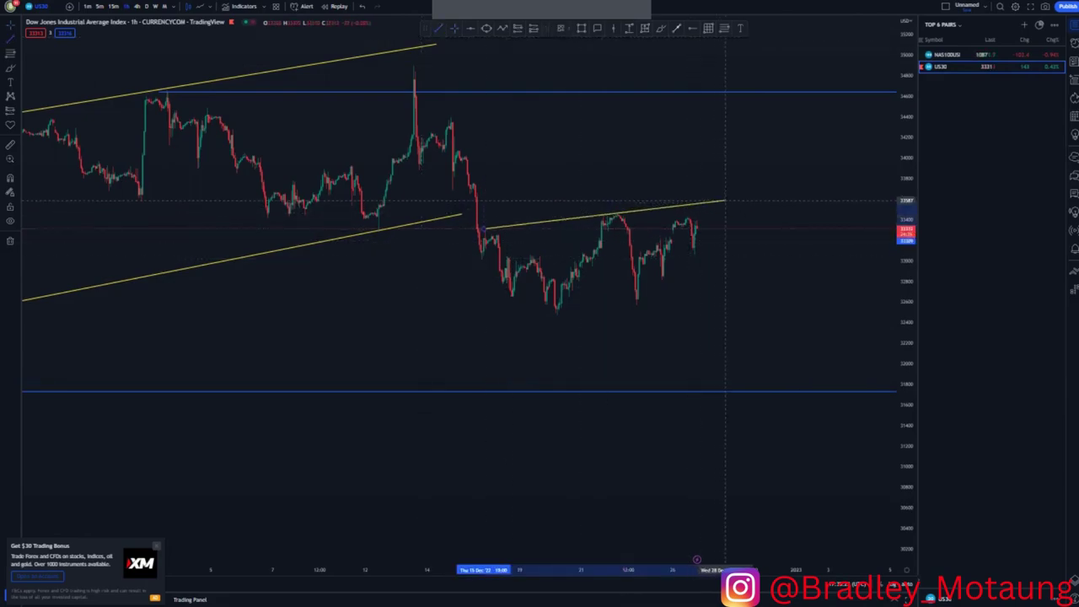
left_click(742, 201)
left_click(778, 244)
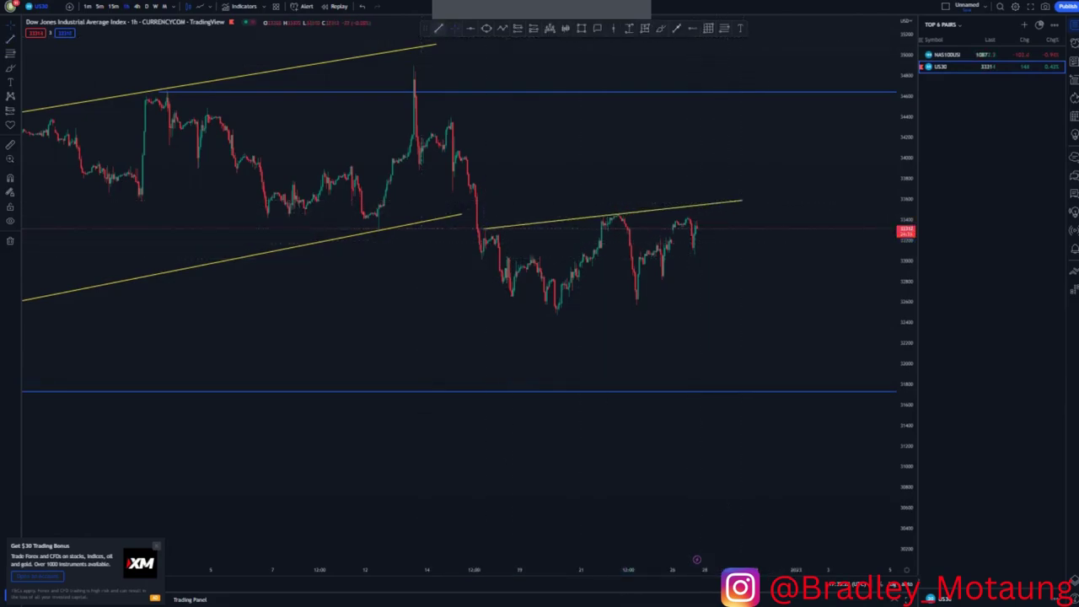
left_click(547, 318)
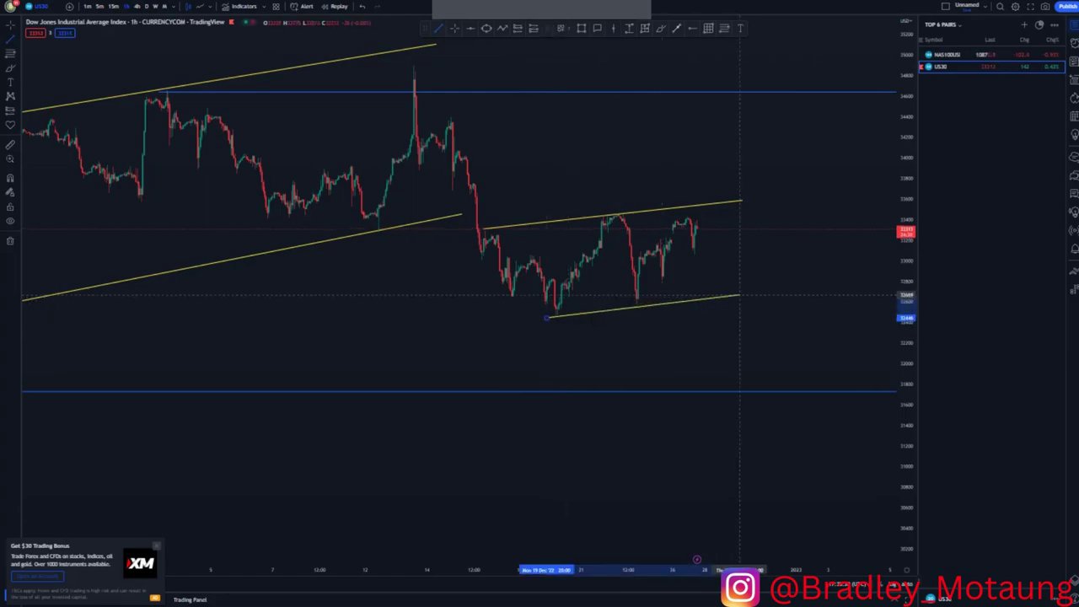
left_click(743, 293)
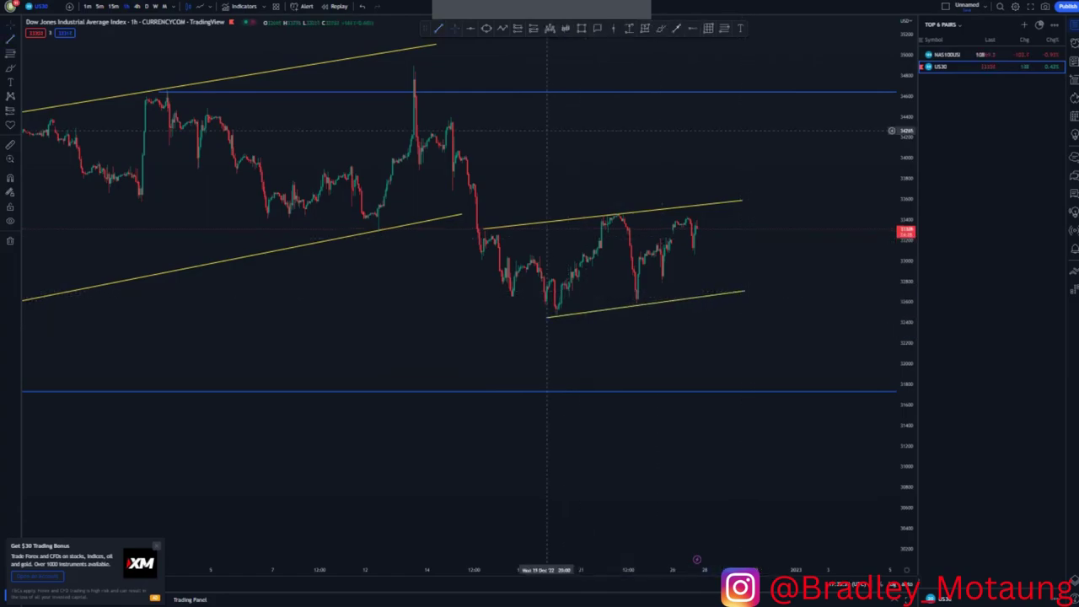
left_click(473, 184)
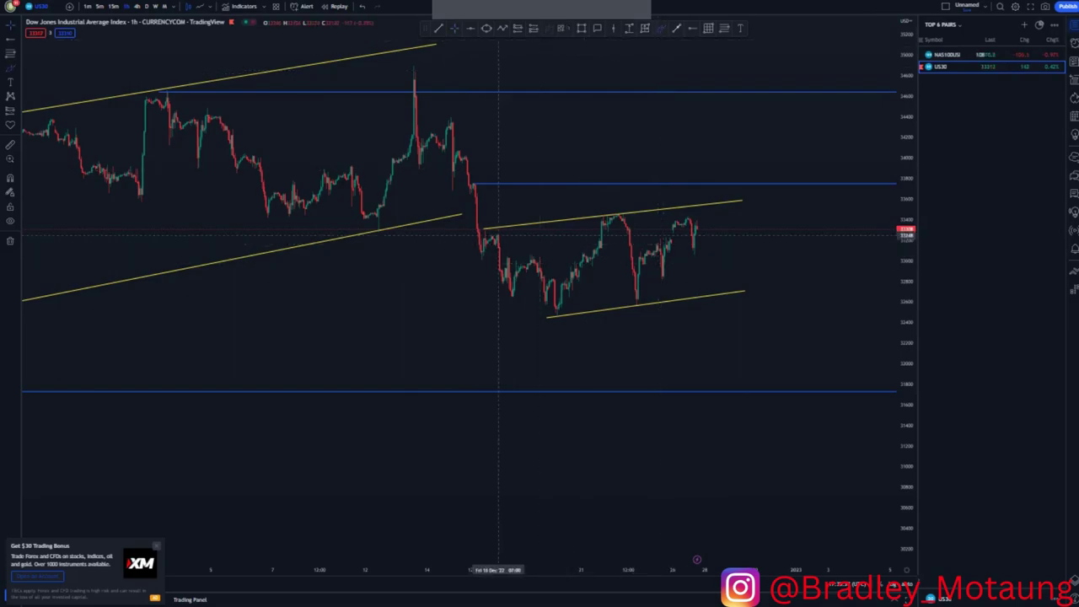
- Brush circles around the upper channel line's two earlier touches and the expected third touch at about 33,550
mouse_move(496, 222)
left_mouse_down()
mouse_move(477, 229)
mouse_move(496, 221)
left_mouse_up()
mouse_move(625, 211)
left_mouse_down()
mouse_move(625, 229)
mouse_move(608, 208)
left_mouse_up()
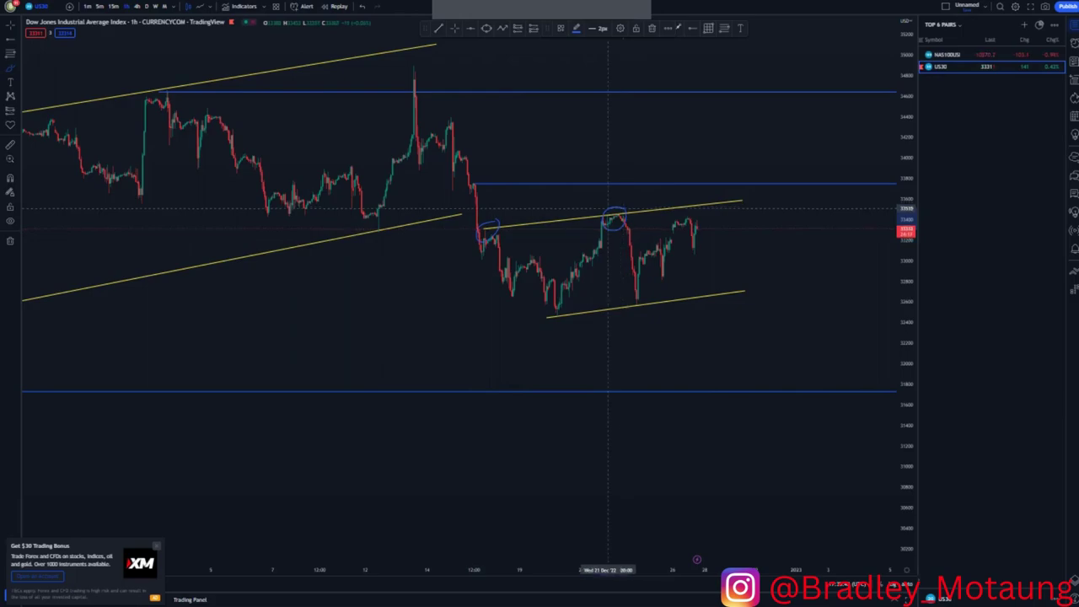
mouse_move(717, 204)
left_mouse_down()
mouse_move(700, 226)
mouse_move(721, 198)
left_mouse_up()
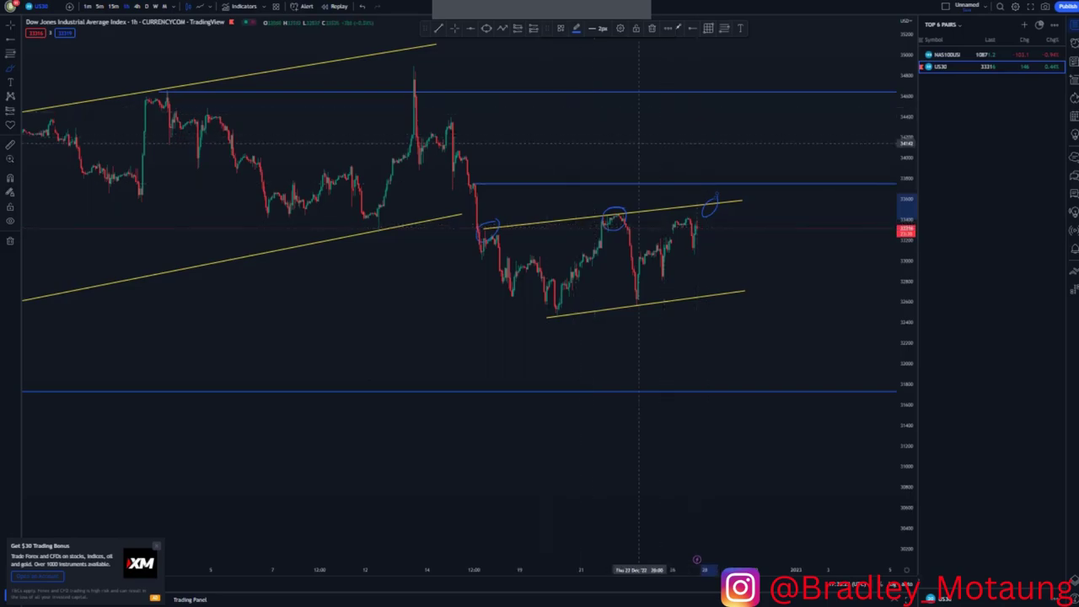
- Draw a rising wedge inside the channel, with trendlines from about 32,590 to 33,380 and from about 33,060 to 33,540
left_click(439, 29)
left_click(638, 302)
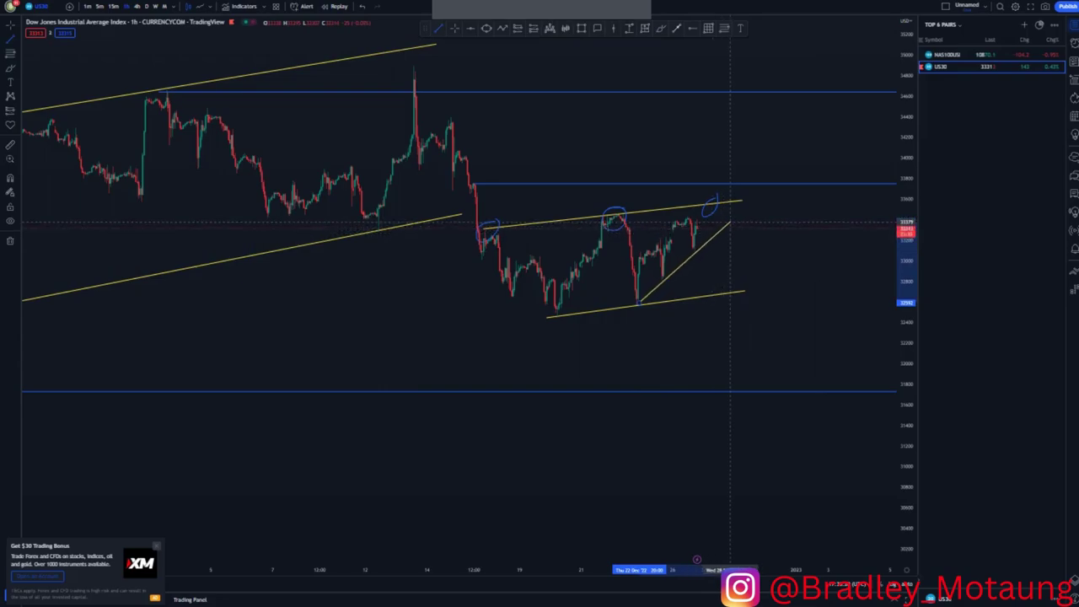
left_click(730, 223)
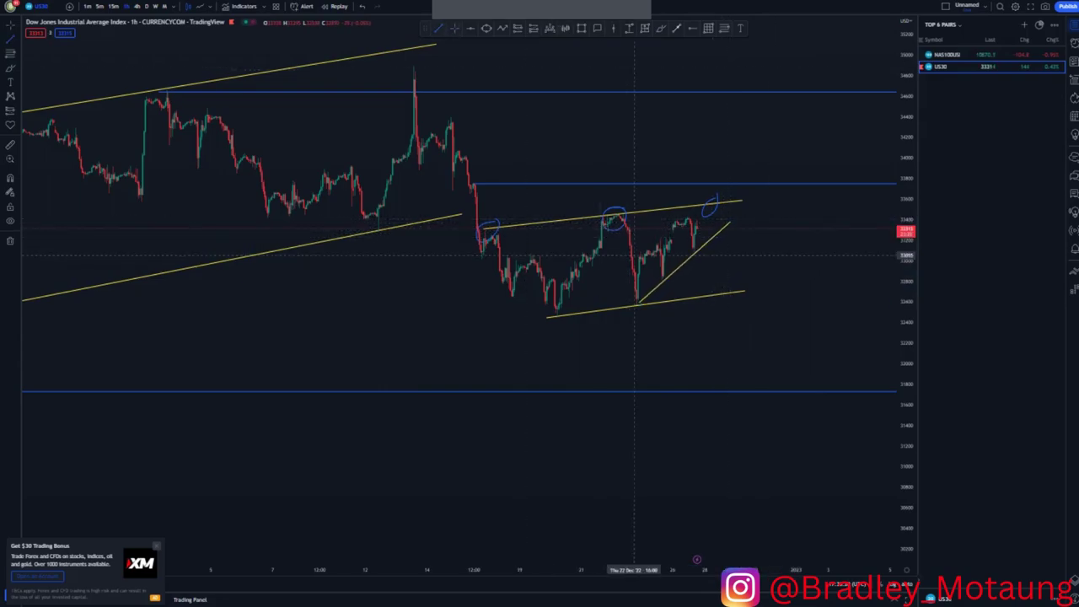
left_click(632, 252)
left_click(700, 205)
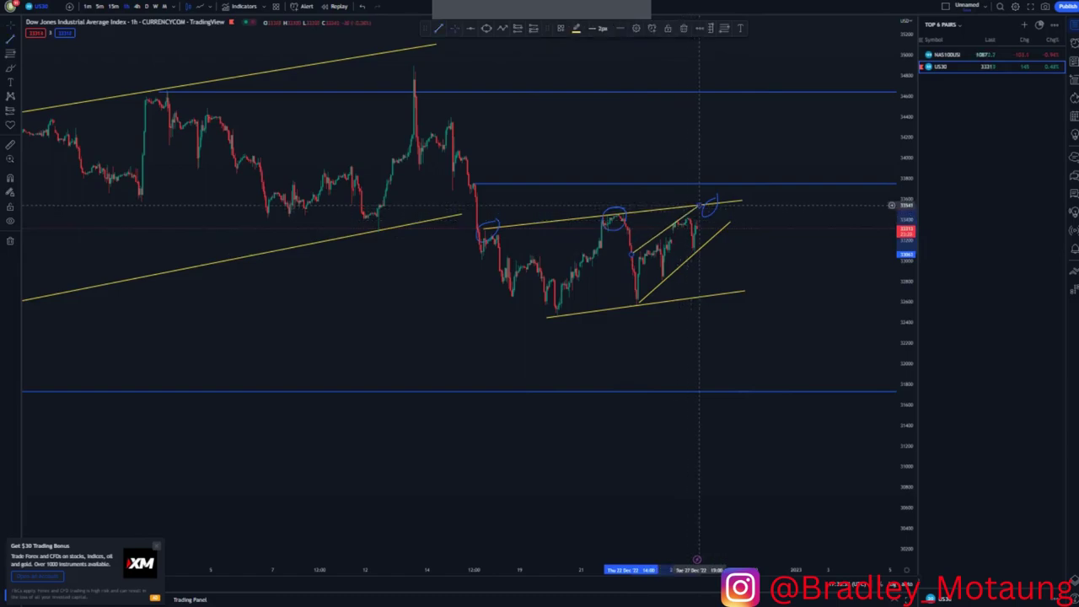
- Delete the third Brush circle and draw an arrow from the wedge's upper end at about 33,540 down to the ray at about 31,730
left_click(714, 209)
key("Delete")
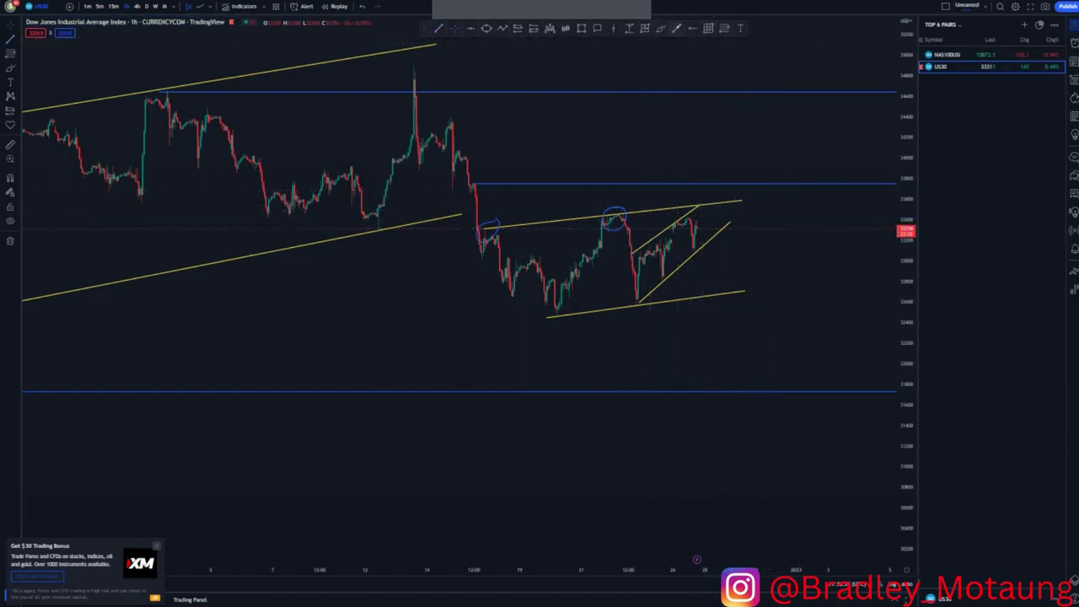
left_click(702, 206)
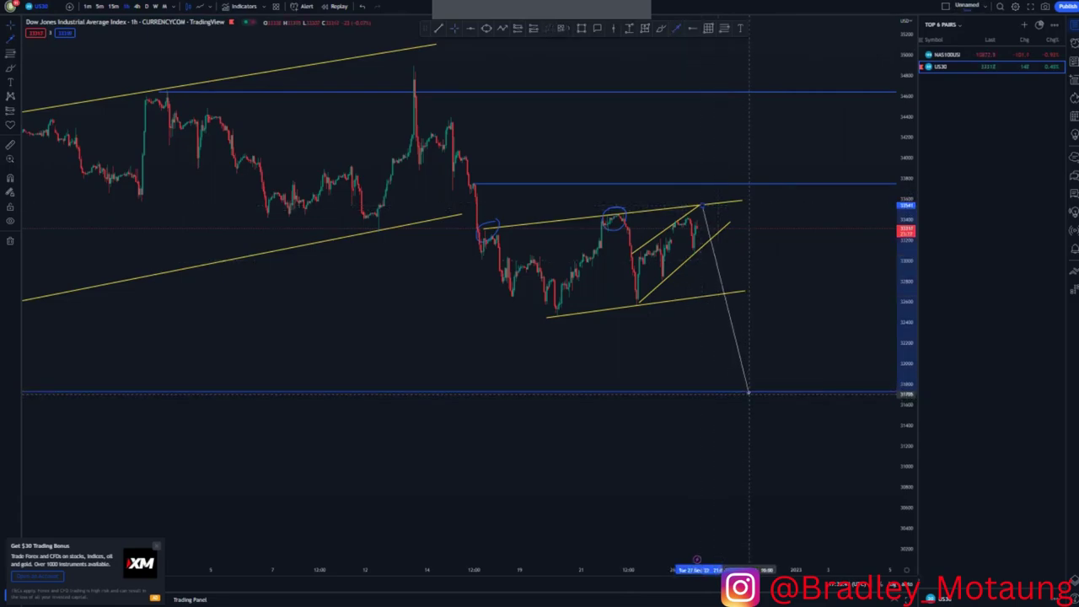
left_click(748, 391)
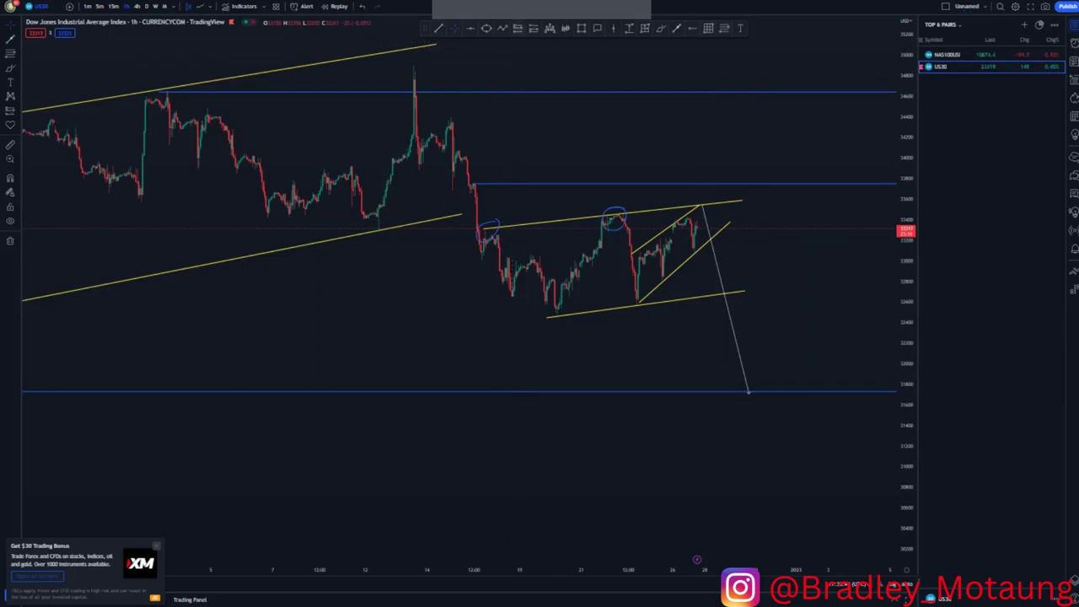
- Place a short position by the wedge with entry at 33,394, stop at 33,633 and target at 31,736
left_click(706, 206)
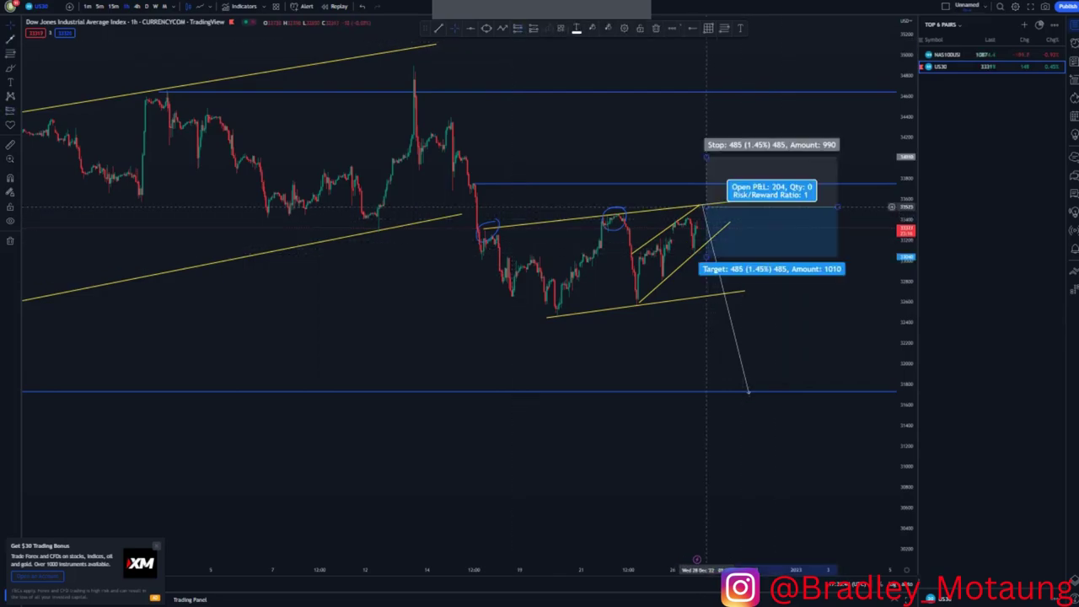
left_click_drag(705, 157, 707, 182)
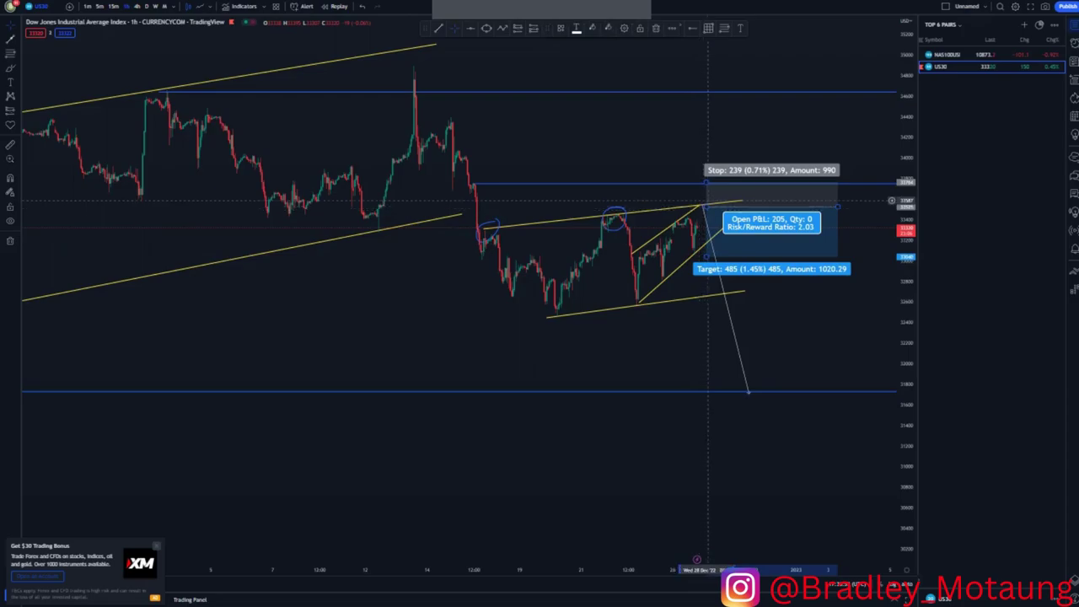
left_click_drag(710, 214, 707, 228)
left_click_drag(705, 270, 705, 390)
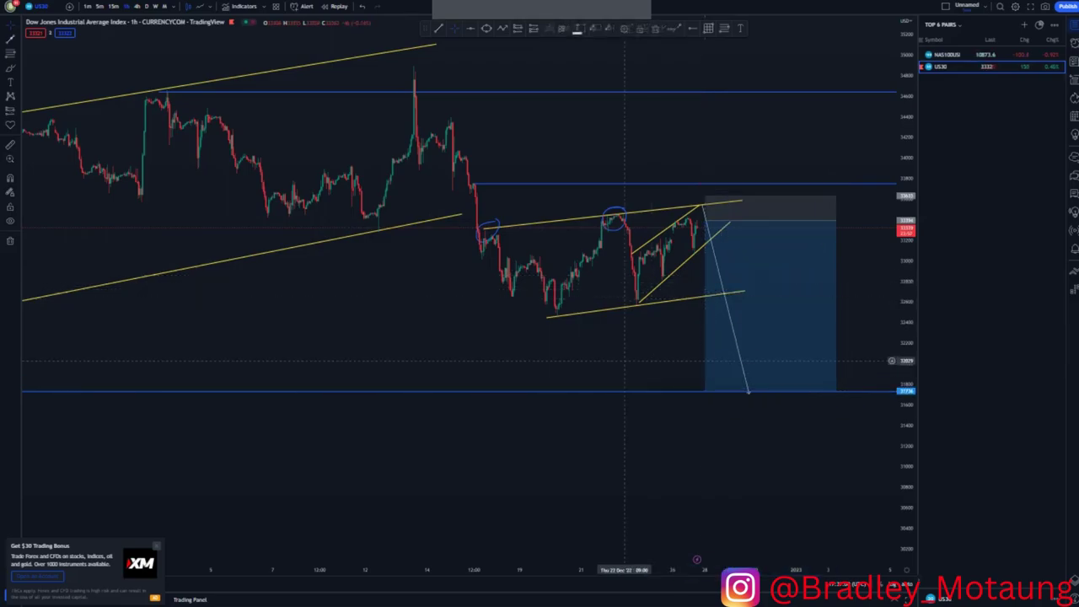
- Brush an M-shaped path from the mid-October low, dipping twice to the 31,736 level and rising to about 36,280, and undo it
scroll(624, 361, "down", 8)
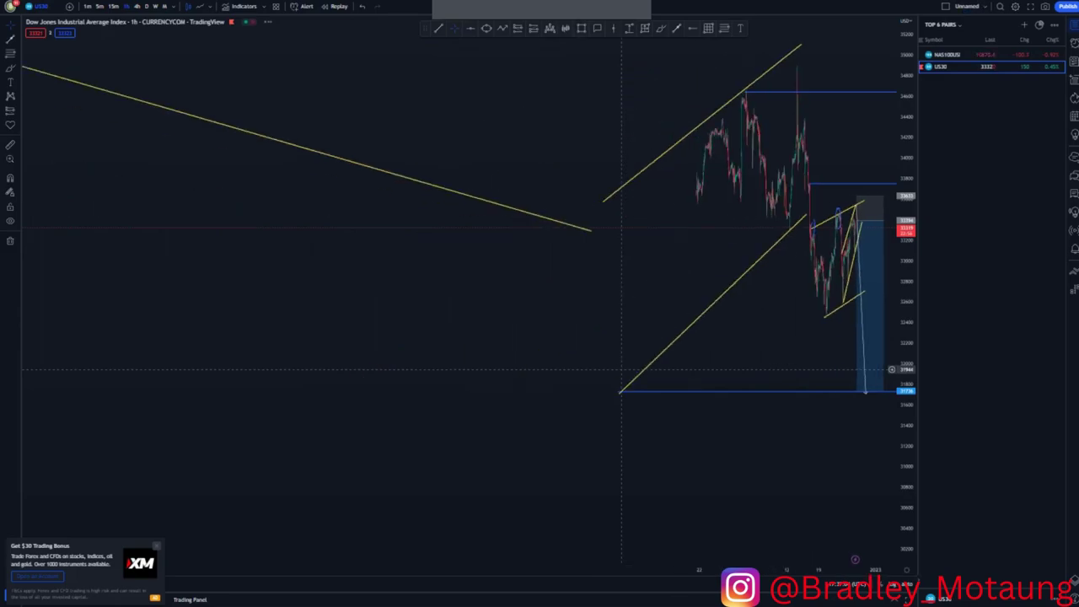
scroll(623, 368, "down", 5)
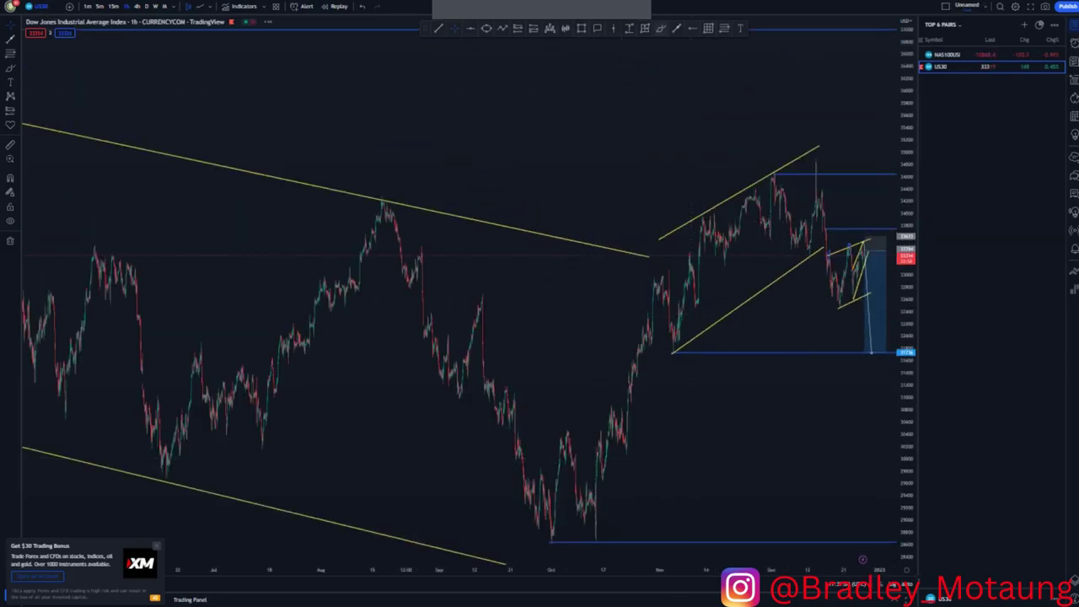
left_click(596, 492)
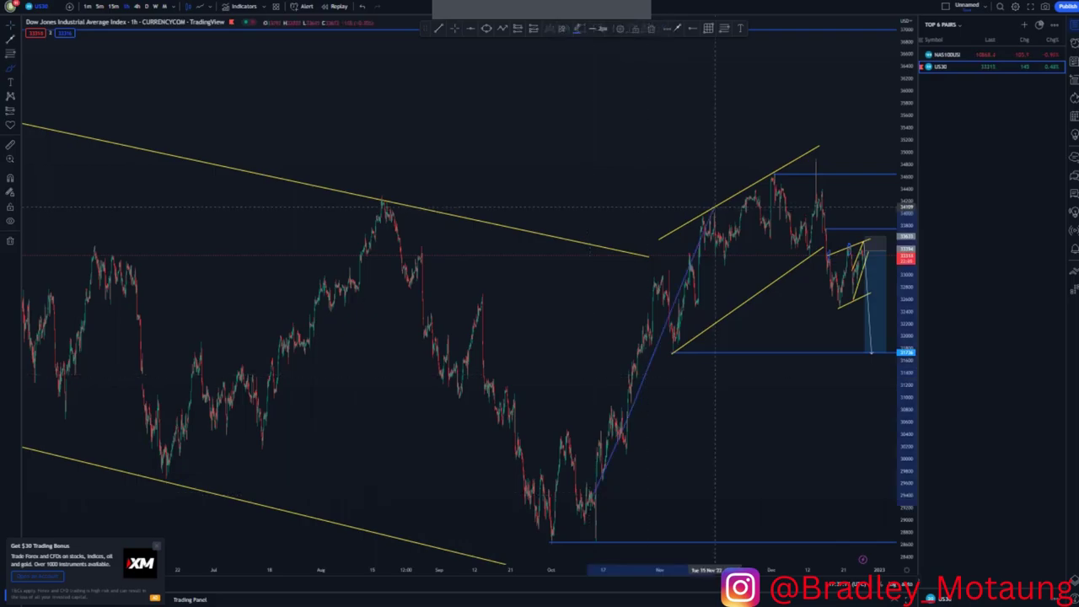
left_click(818, 227)
left_click(851, 354)
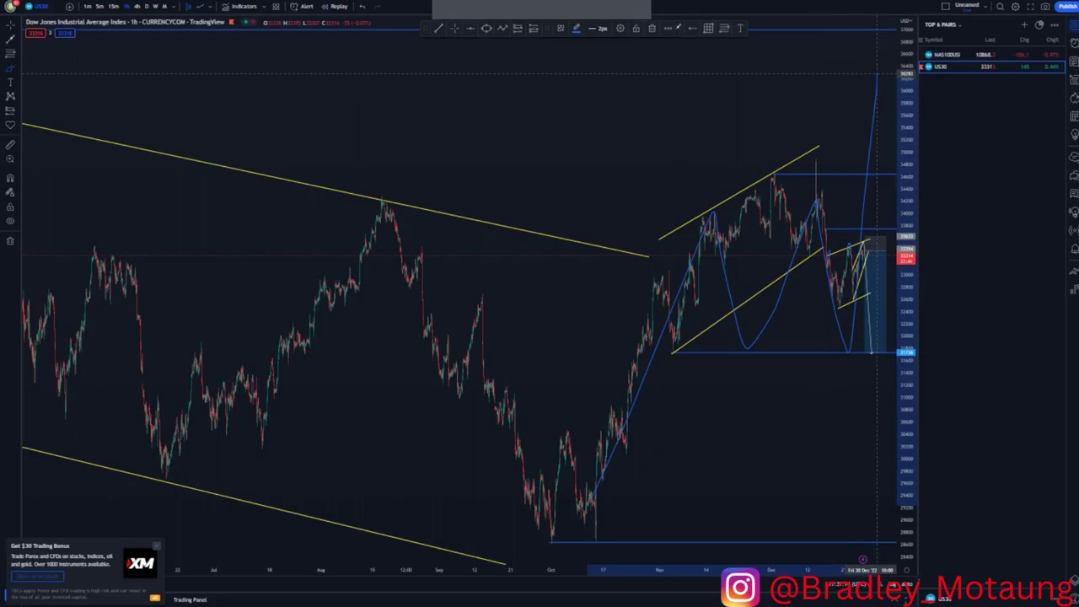
left_click(362, 6)
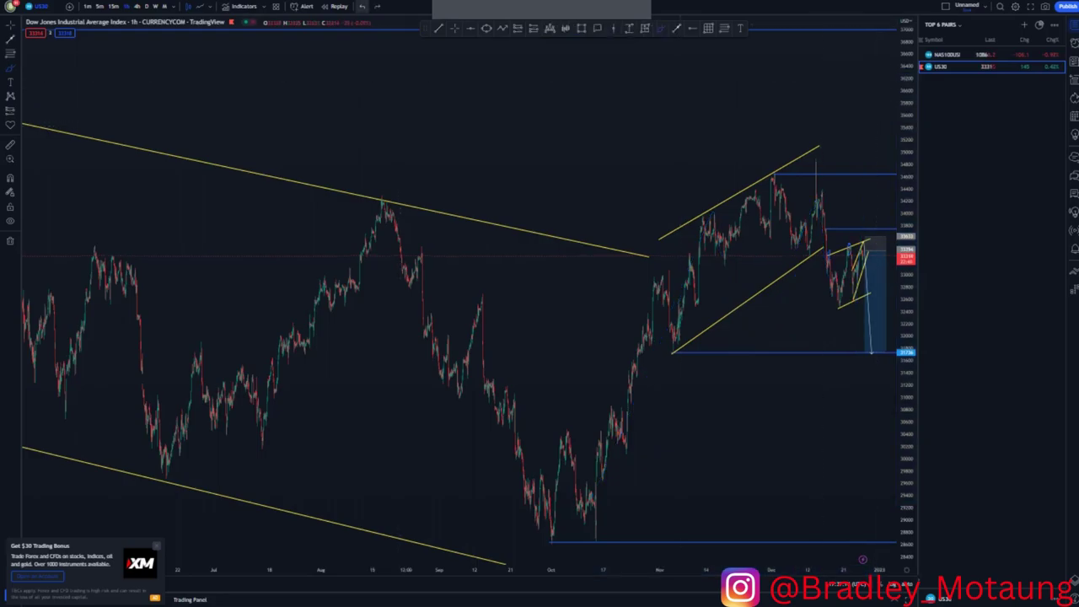
- Draw a short rising trendline under the mid-December consolidation, from about 33,880 to about 34,170
scroll(321, 89, "up", 4)
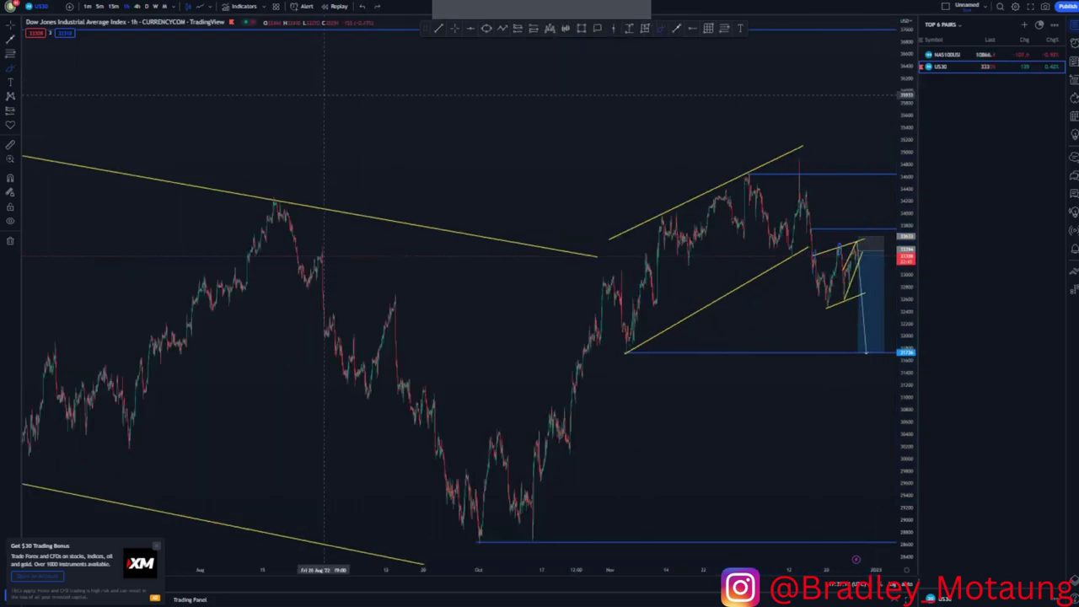
scroll(325, 94, "up", 3)
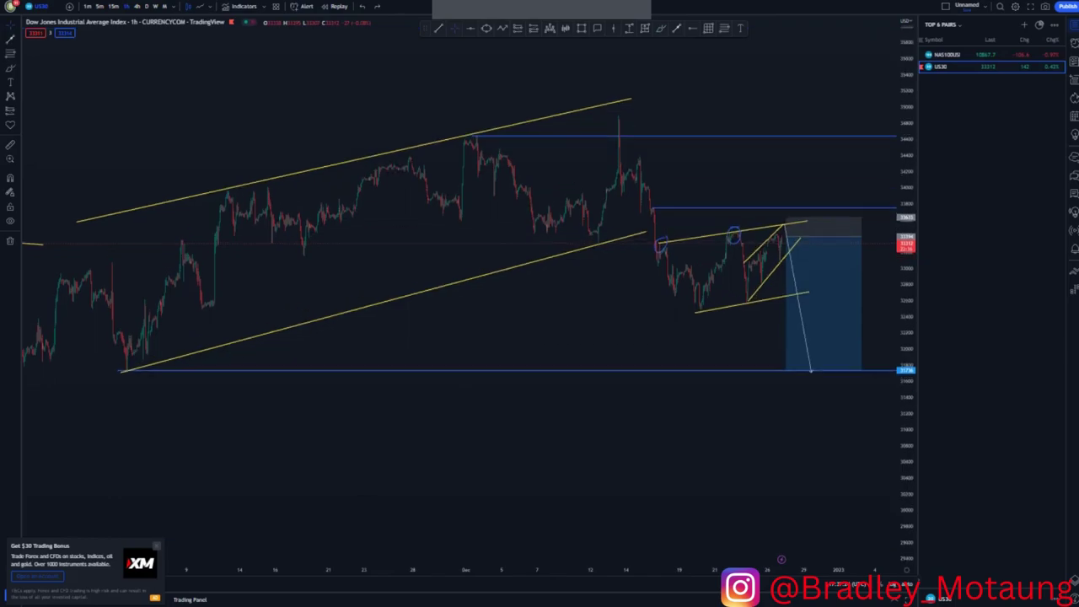
scroll(511, 279, "up", 3)
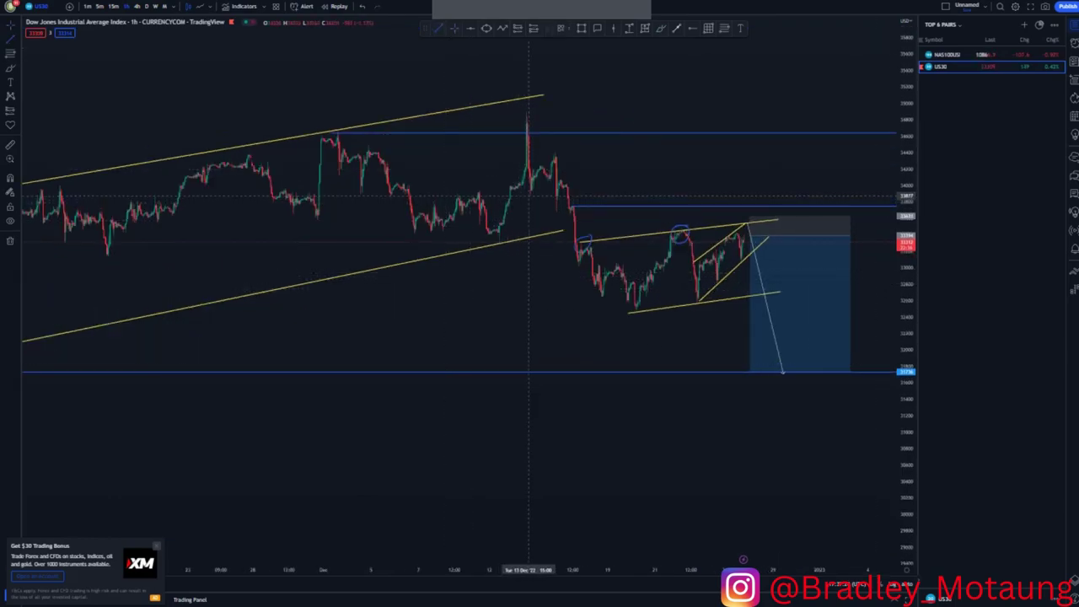
left_click(529, 196)
left_click(561, 172)
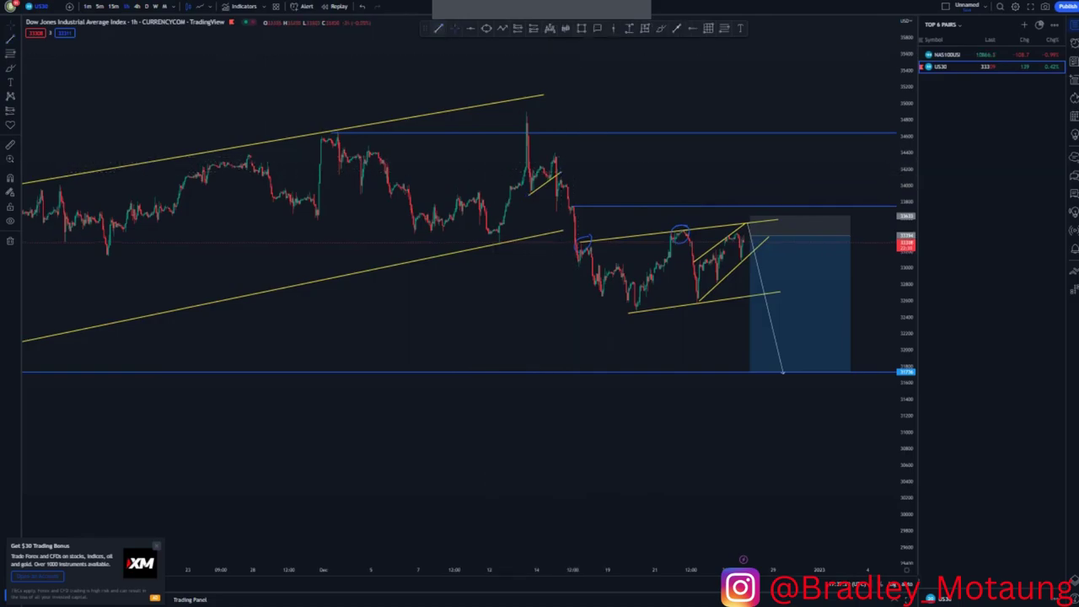